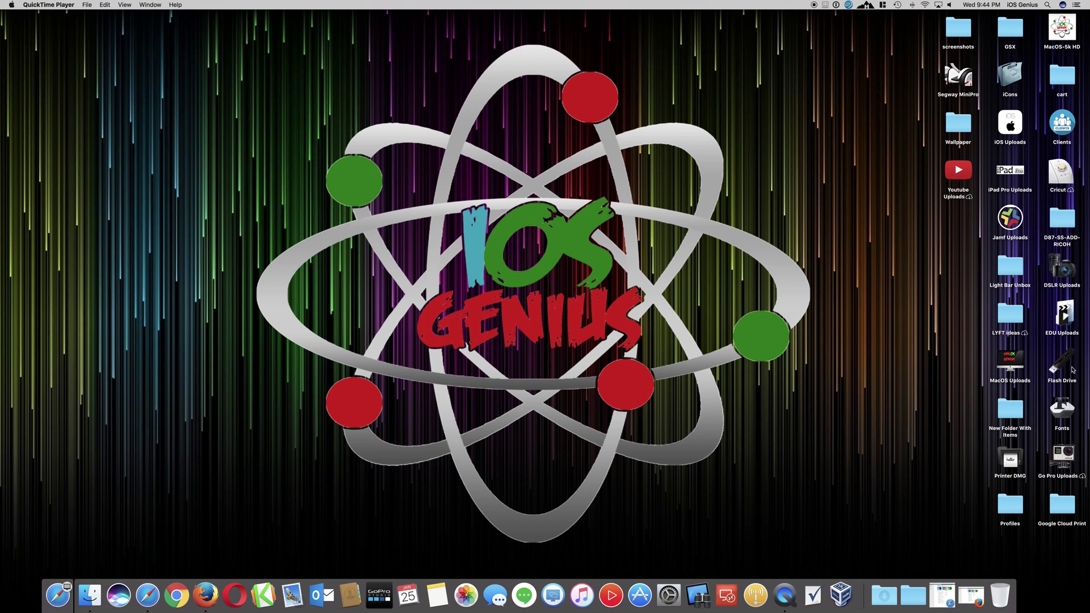
Restore the GSX window, reload its home page, and show the Communications help topic.
{"action": "left_click", "coordinate": [950, 600]}
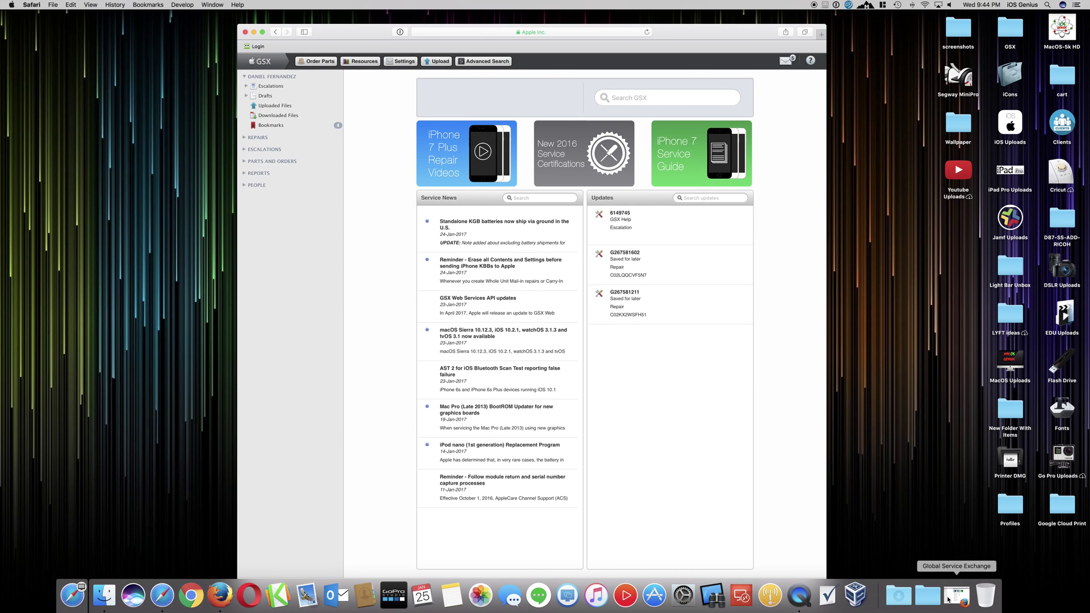
{"action": "left_click", "coordinate": [266, 63]}
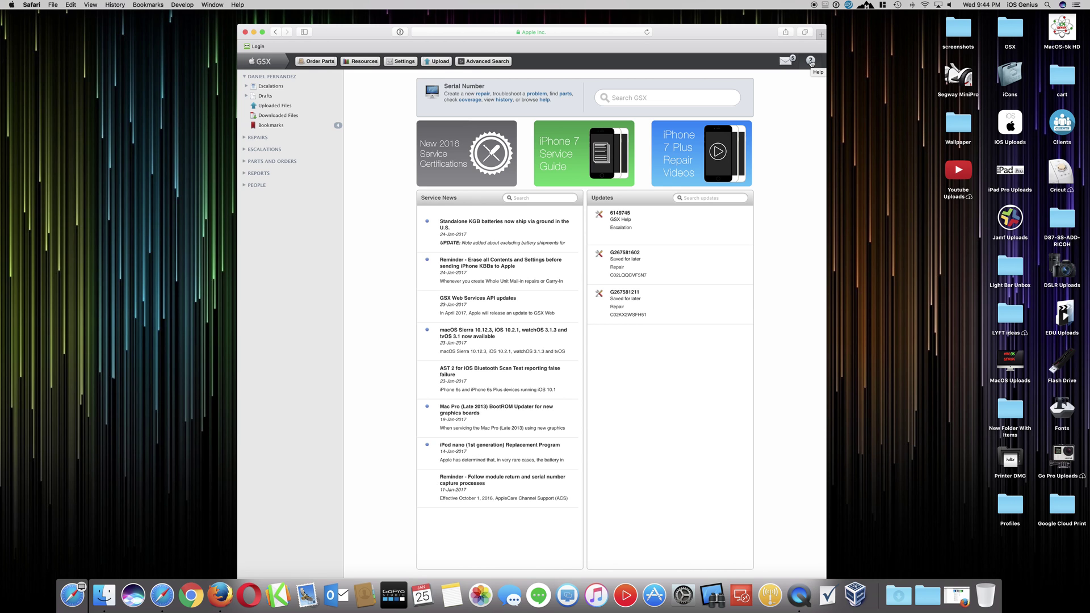
{"action": "left_click", "coordinate": [811, 61]}
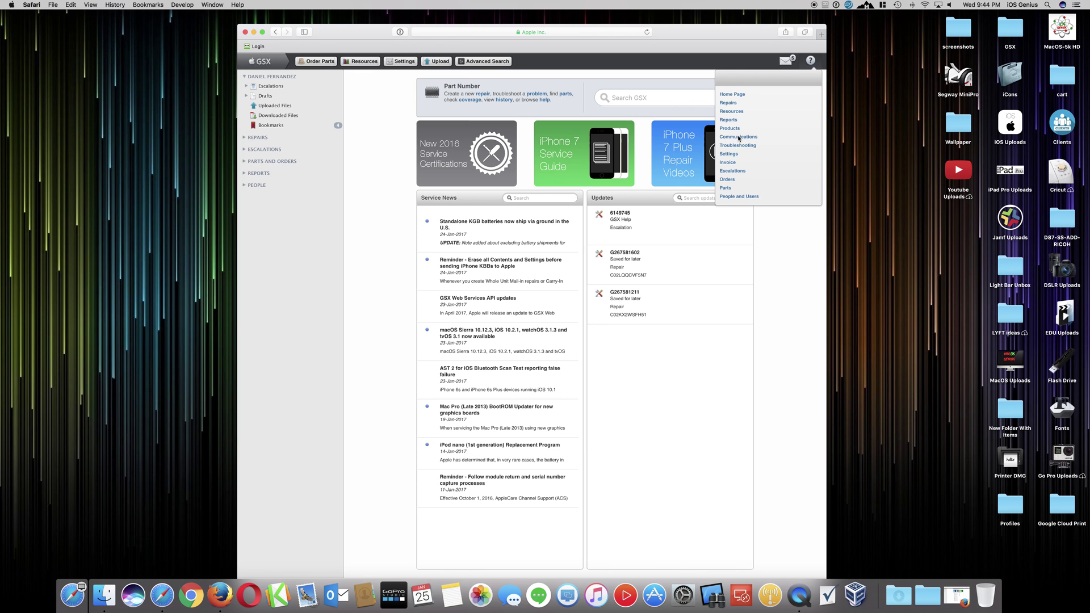
{"action": "left_click", "coordinate": [738, 138]}
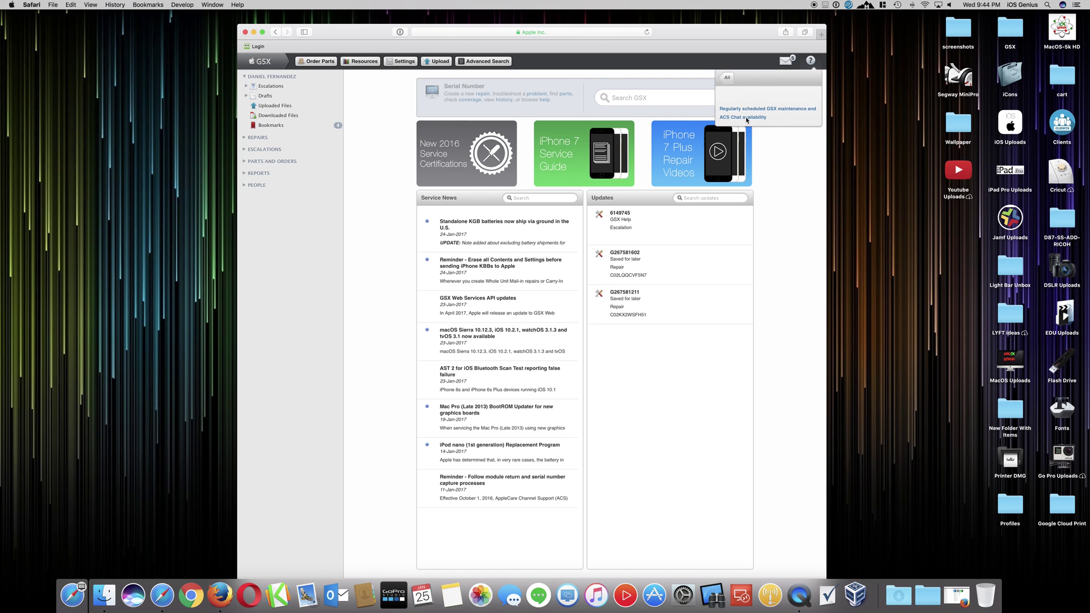
Open the GSX maintenance and ACS Chat availability article and reveal its Contact Apple options.
{"action": "left_click", "coordinate": [747, 117]}
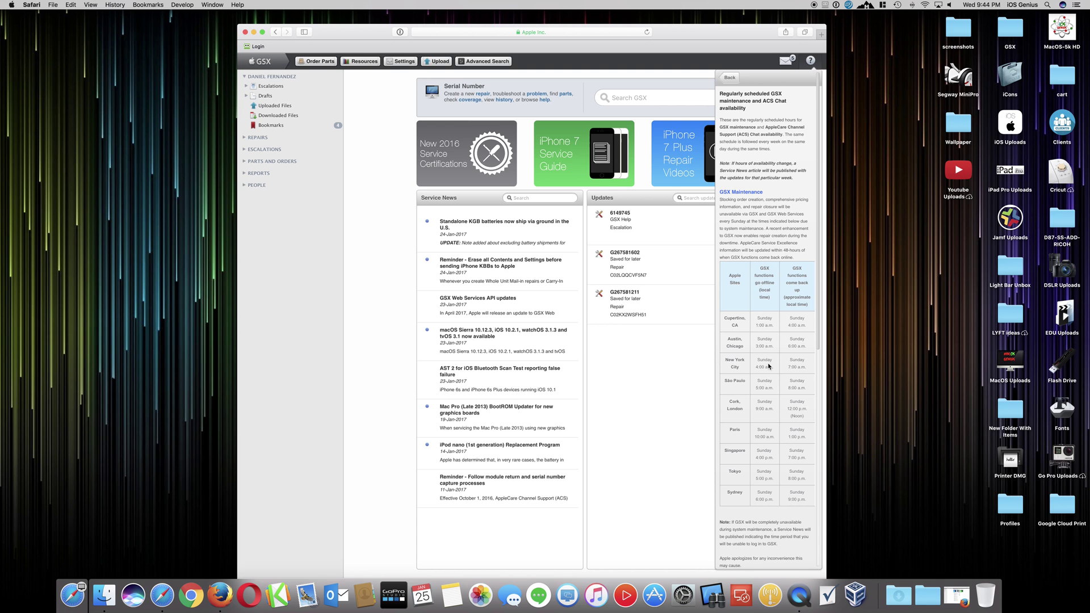
{"action": "scroll", "coordinate": [768, 367], "scroll_direction": "down", "scroll_amount": 10}
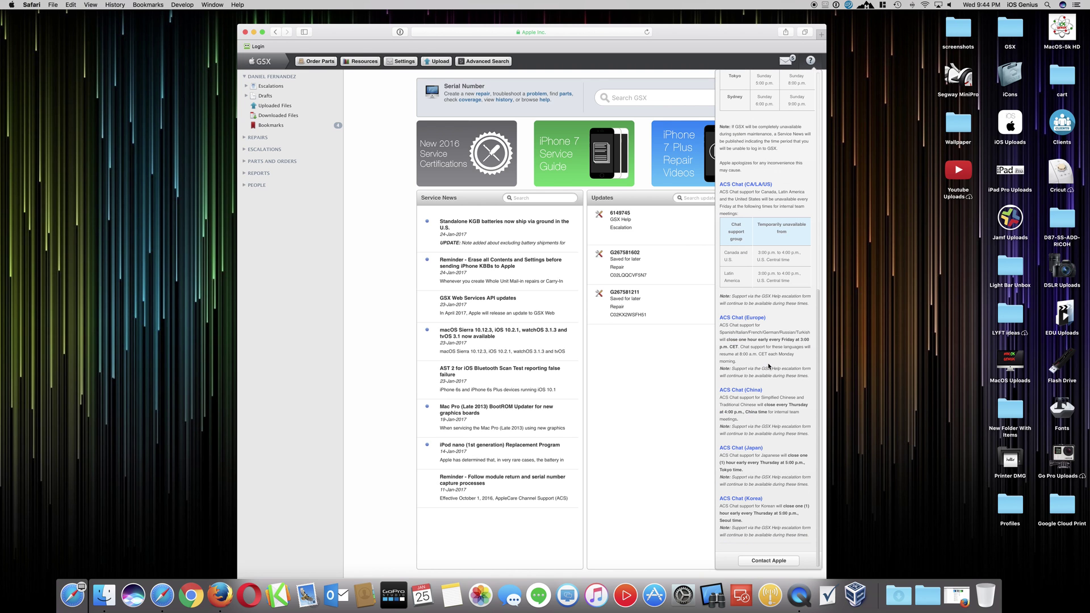
{"action": "left_click", "coordinate": [768, 562]}
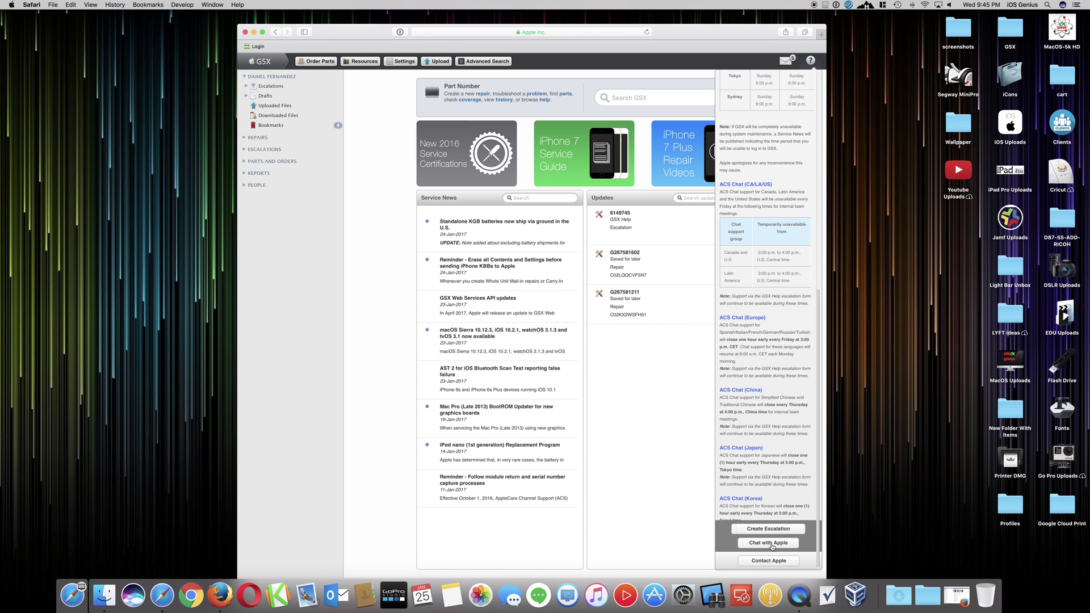
Check the Mac's model and serial in About This Mac, then choose Chat with Apple in GSX.
{"action": "left_click", "coordinate": [3, 5]}
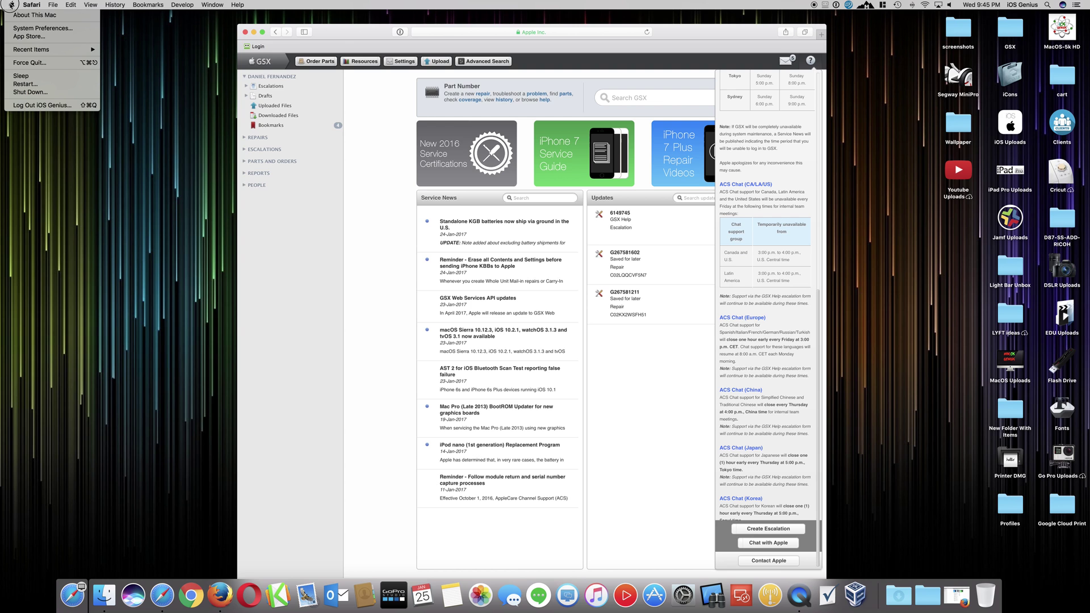
{"action": "left_click", "coordinate": [85, 129]}
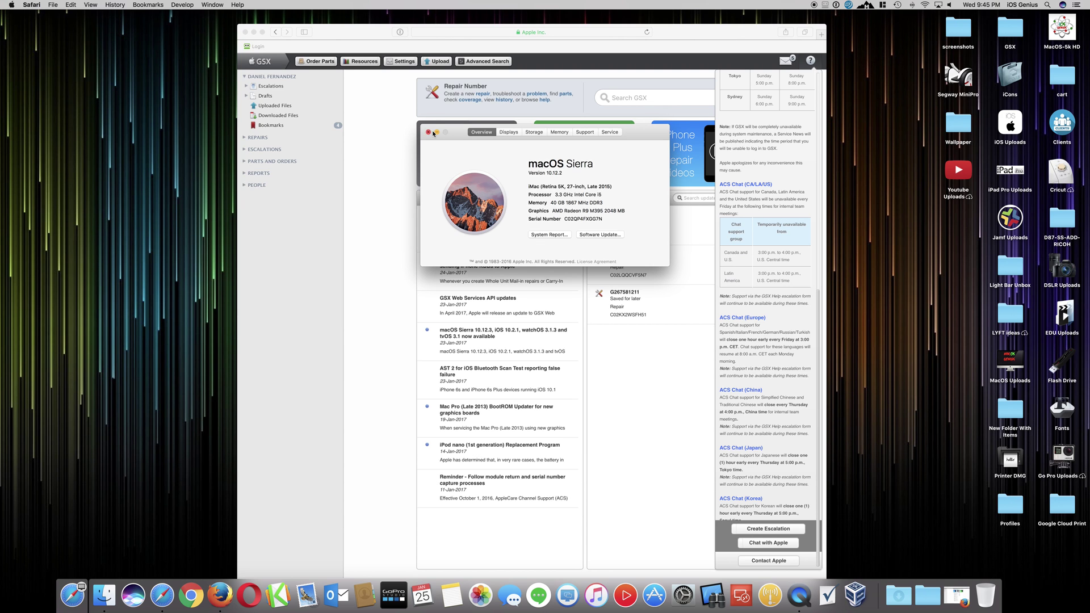
{"action": "left_click", "coordinate": [428, 132]}
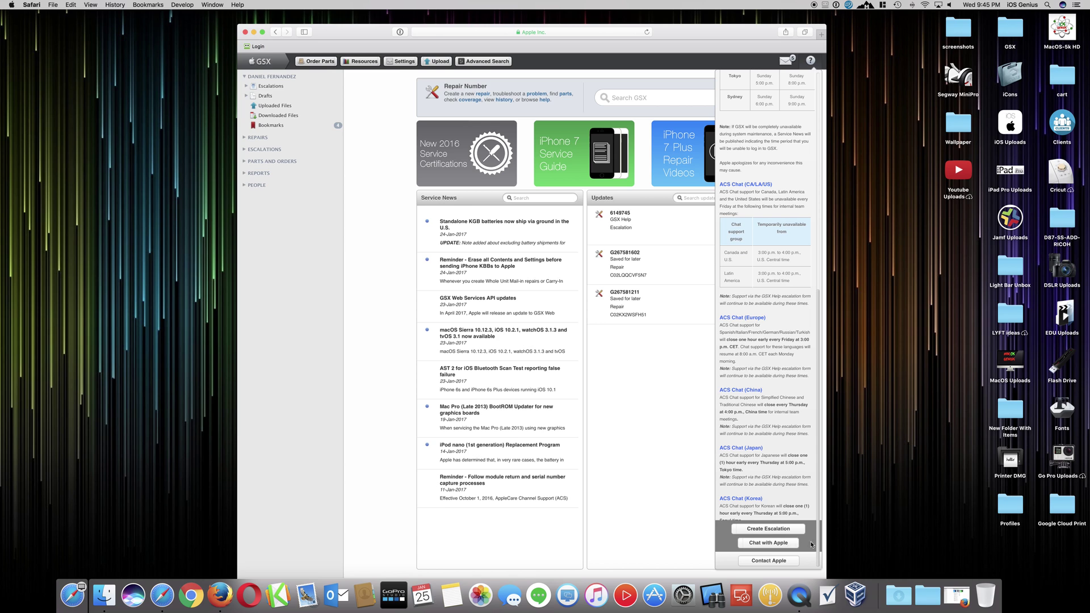
{"action": "left_click", "coordinate": [769, 543]}
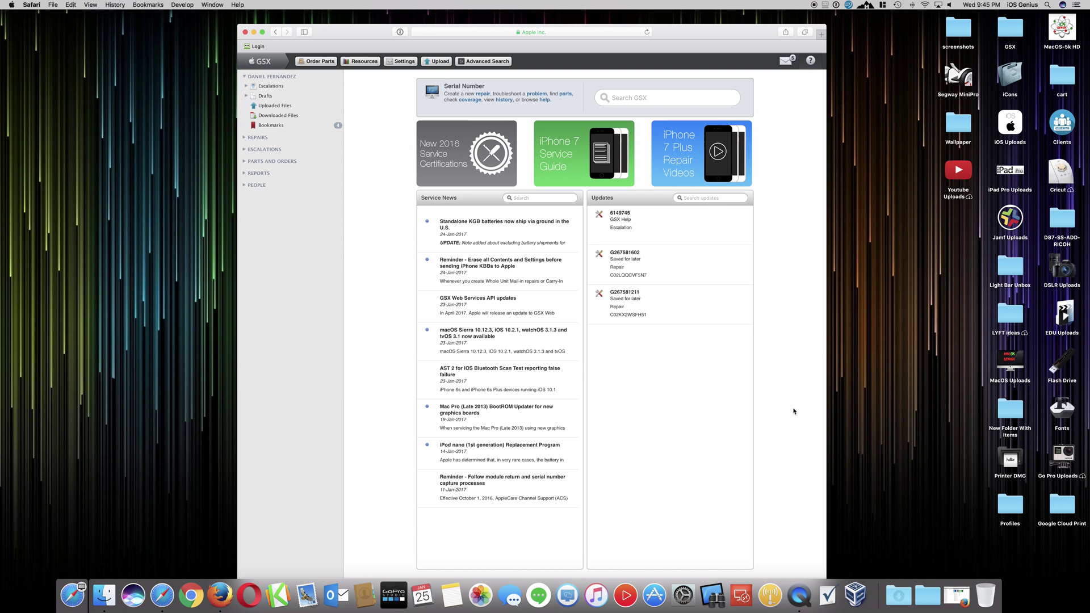
Open GSX in Firefox and bring up the Communications help topic.
{"action": "left_click", "coordinate": [959, 598]}
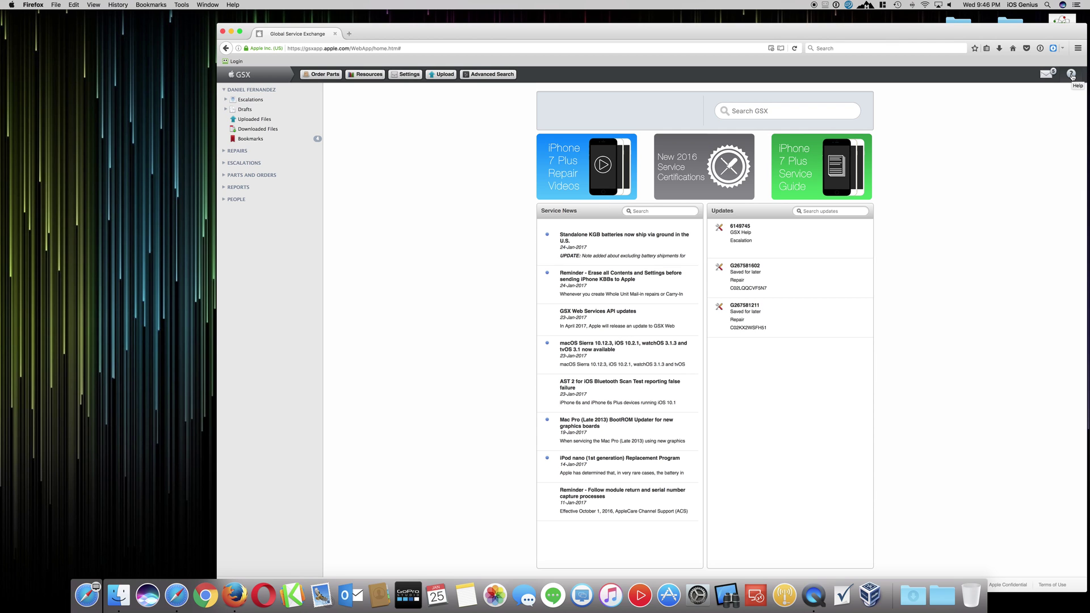
{"action": "left_click", "coordinate": [1071, 75]}
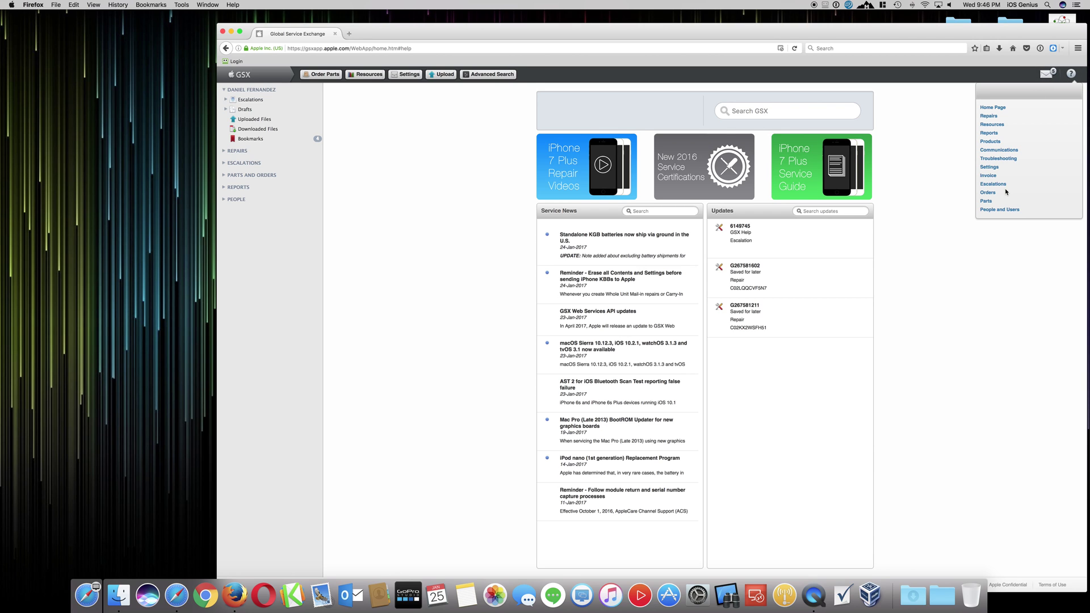
{"action": "left_click", "coordinate": [1001, 152]}
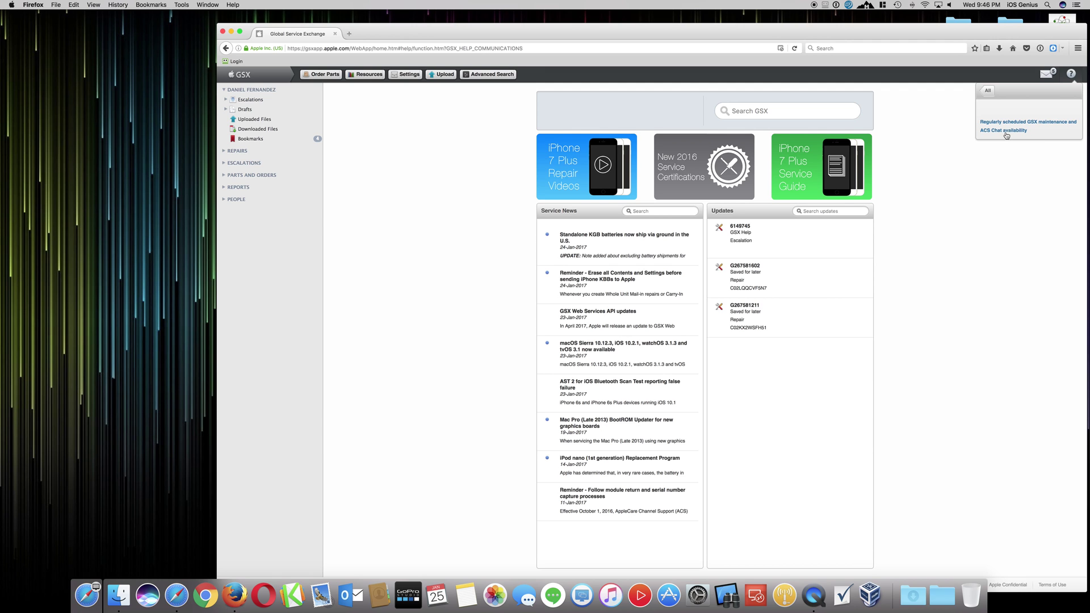
From the ACS Chat availability article, choose Contact Apple > Chat with Apple.
{"action": "left_click", "coordinate": [1008, 124]}
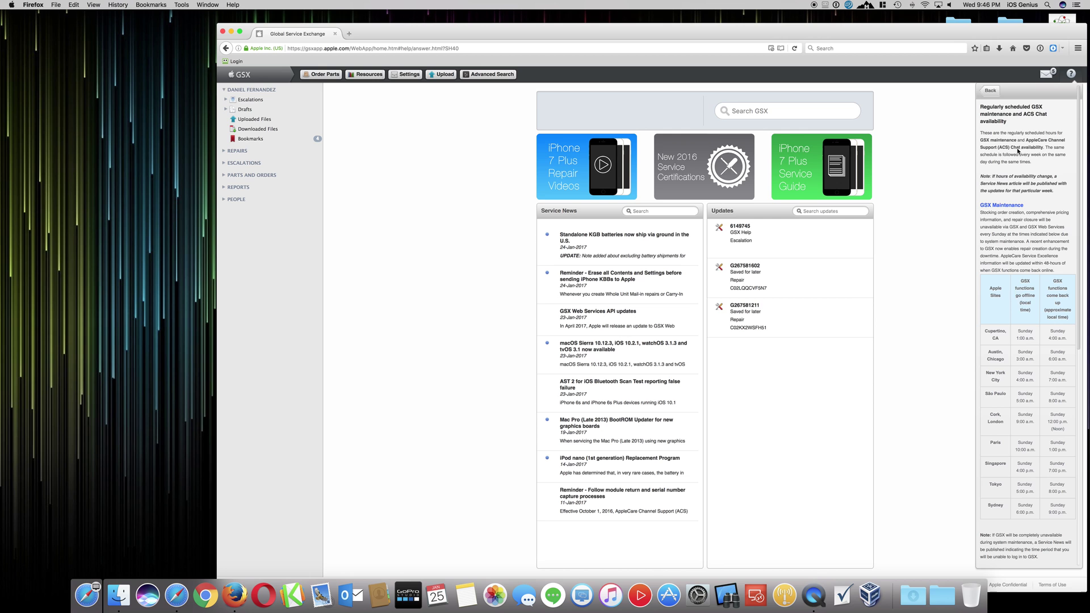
{"action": "scroll", "coordinate": [1036, 390], "scroll_direction": "down", "scroll_amount": 10}
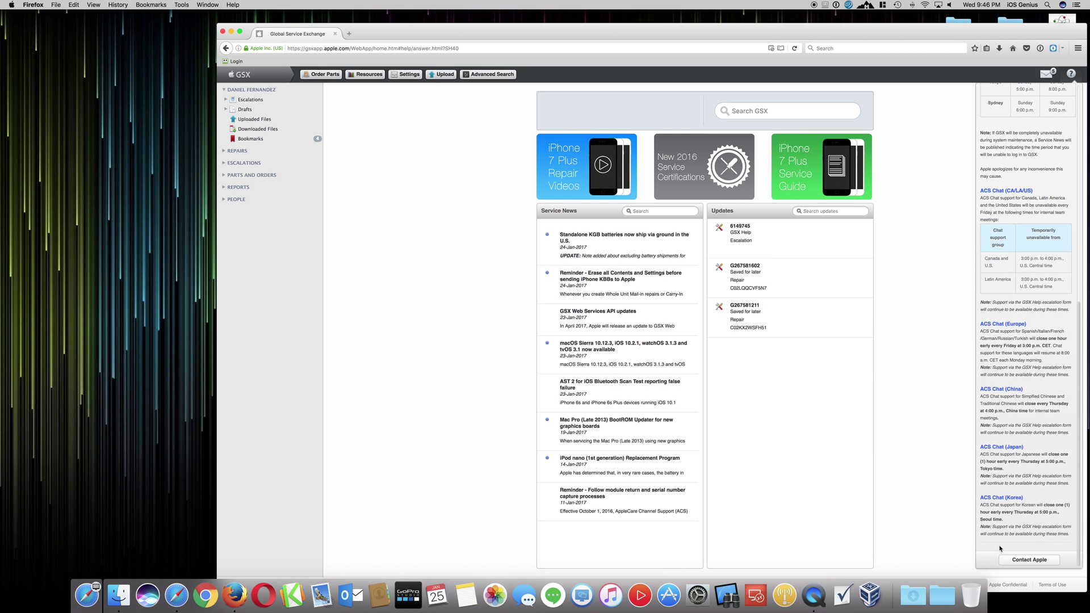
{"action": "left_click", "coordinate": [1036, 561]}
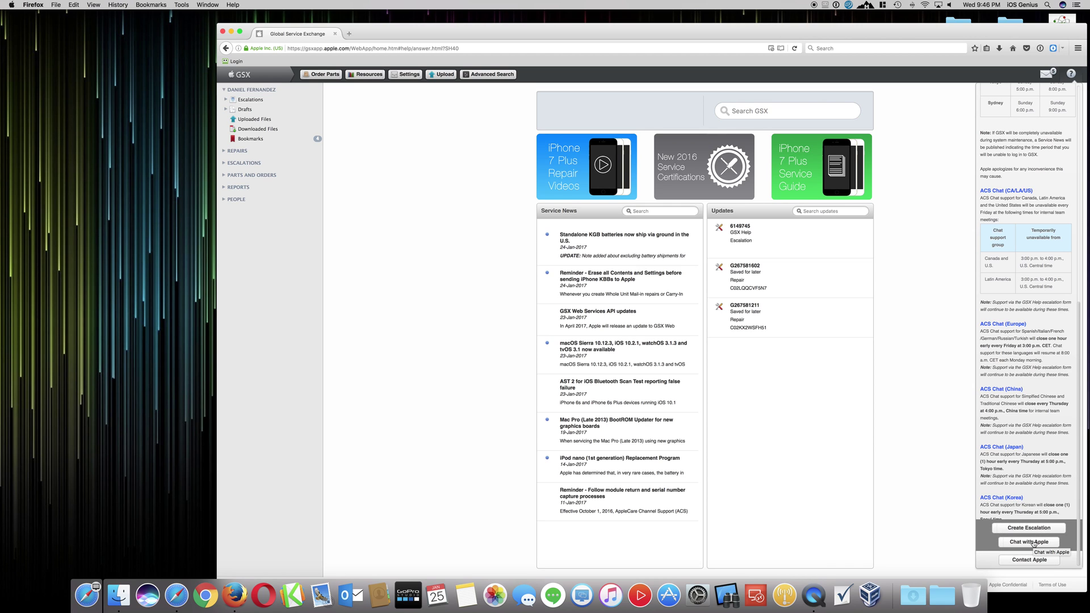
{"action": "left_click", "coordinate": [1034, 543]}
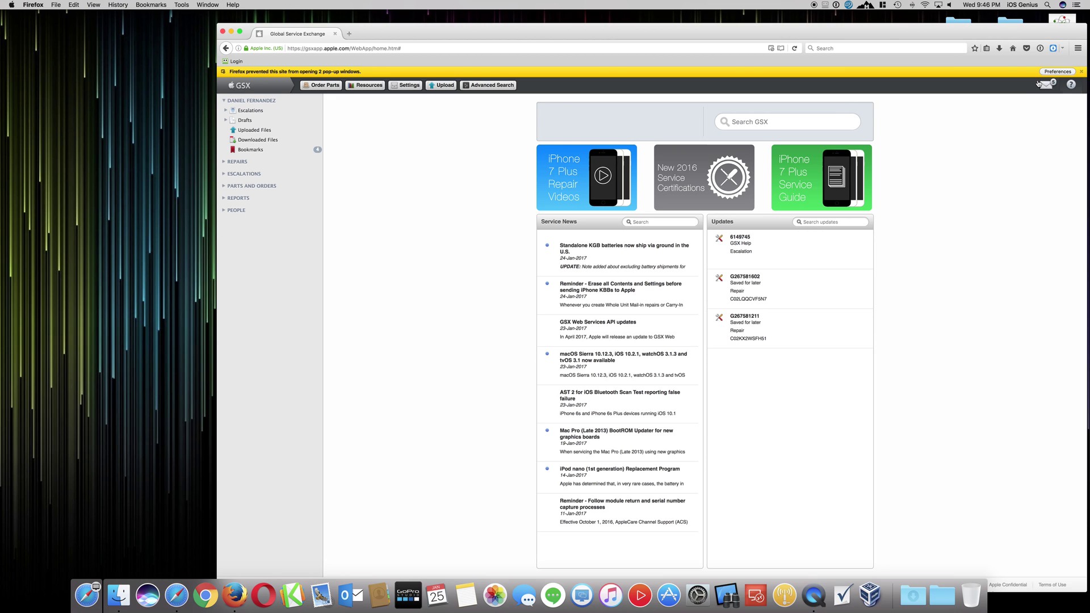
Open Firefox's options for the 2 blocked GSX pop-up windows.
{"action": "left_click", "coordinate": [1052, 72]}
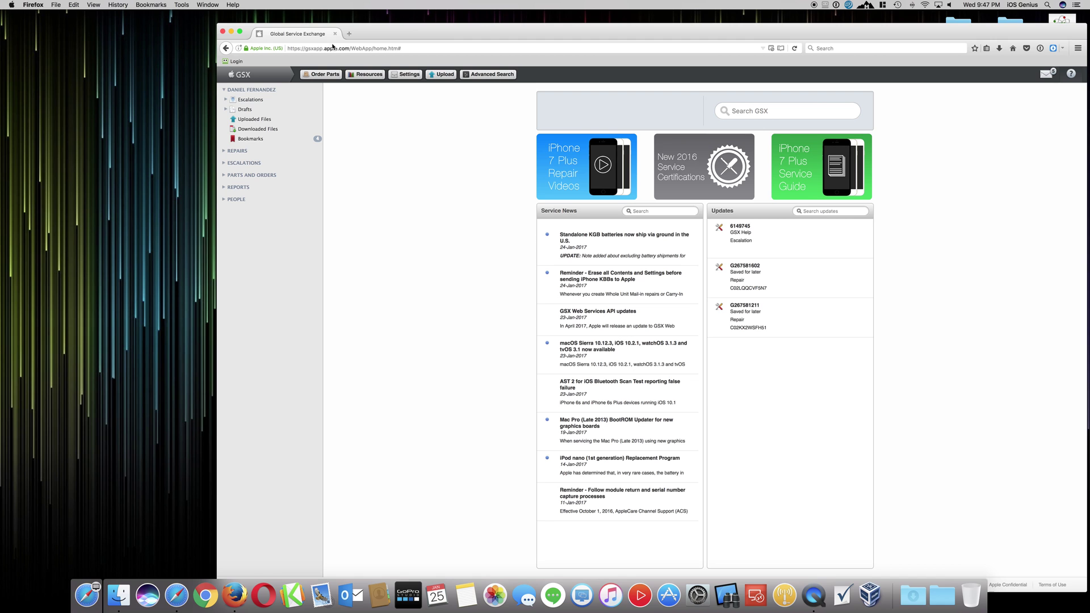
Reload the GSX home page in Safari, then close the Safari GSX window.
{"action": "left_click_drag", "start_coordinate": [373, 37], "coordinate": [385, 85]}
{"action": "left_click", "coordinate": [366, 33]}
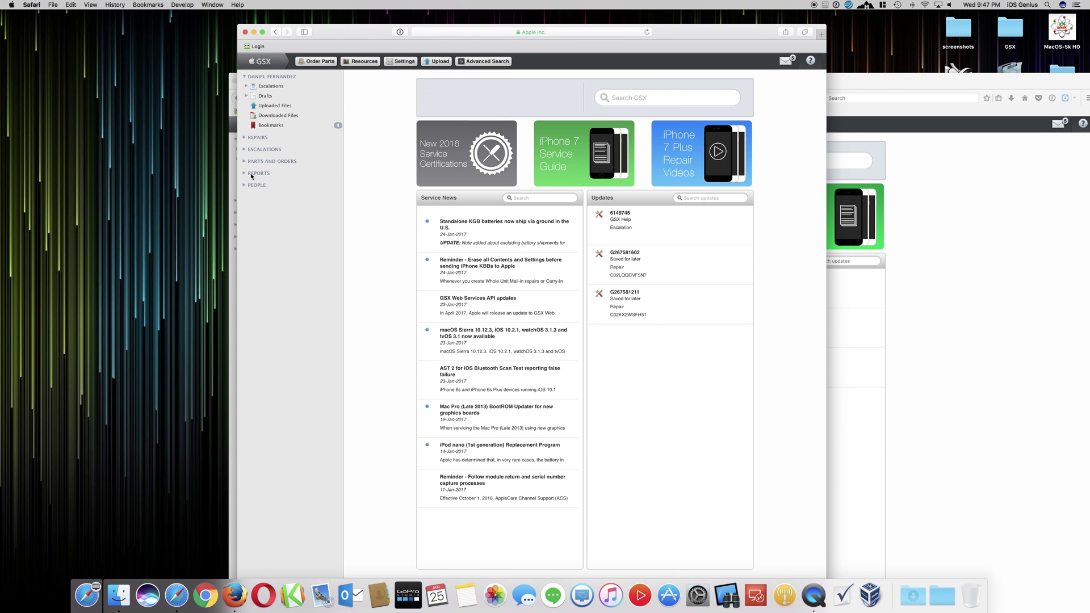
{"action": "left_click", "coordinate": [259, 64]}
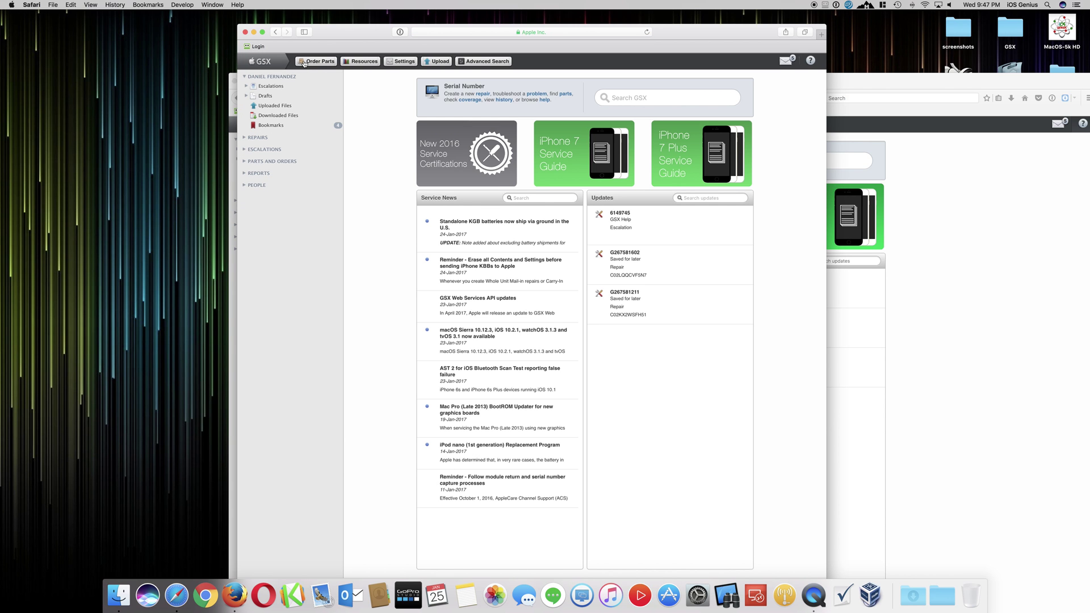
{"action": "left_click", "coordinate": [246, 33]}
Return to the Firefox GSX window and log out of GSX.
{"action": "left_click", "coordinate": [401, 84]}
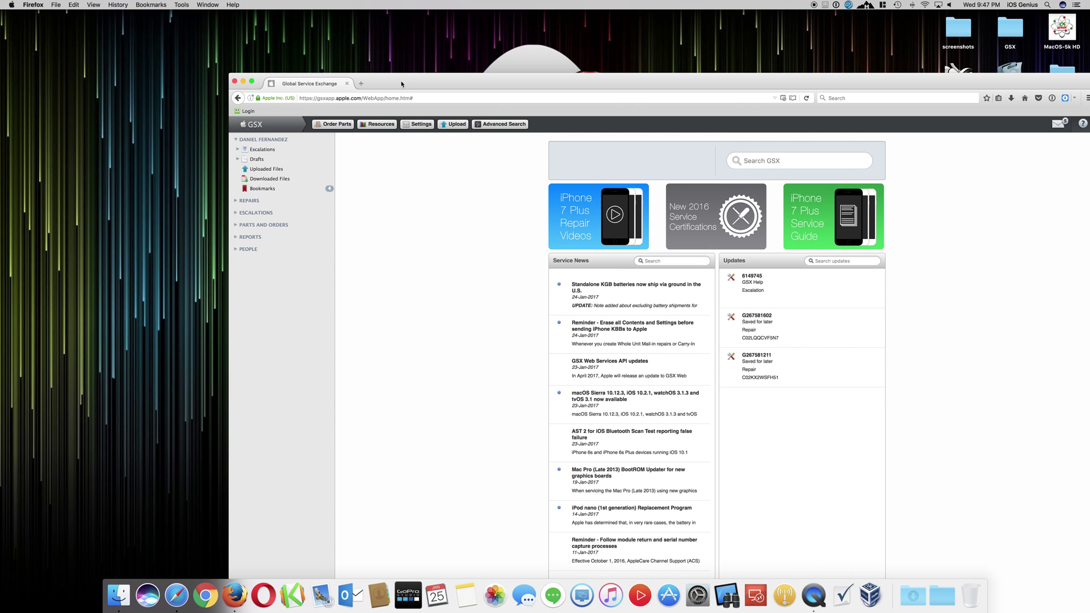
{"action": "left_click", "coordinate": [361, 99]}
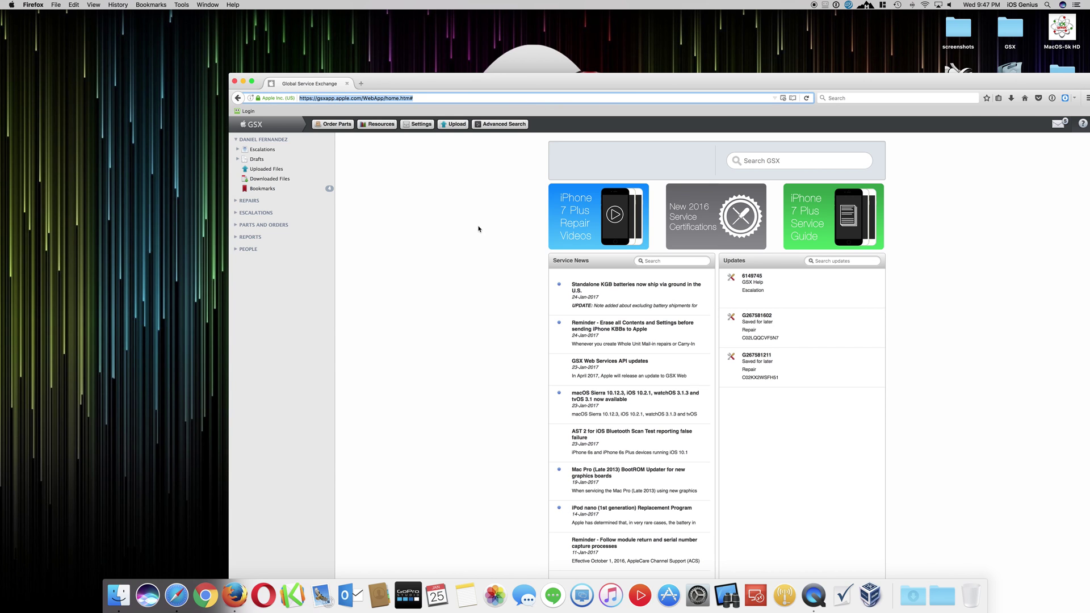
{"action": "left_click_drag", "start_coordinate": [592, 87], "coordinate": [571, 24]}
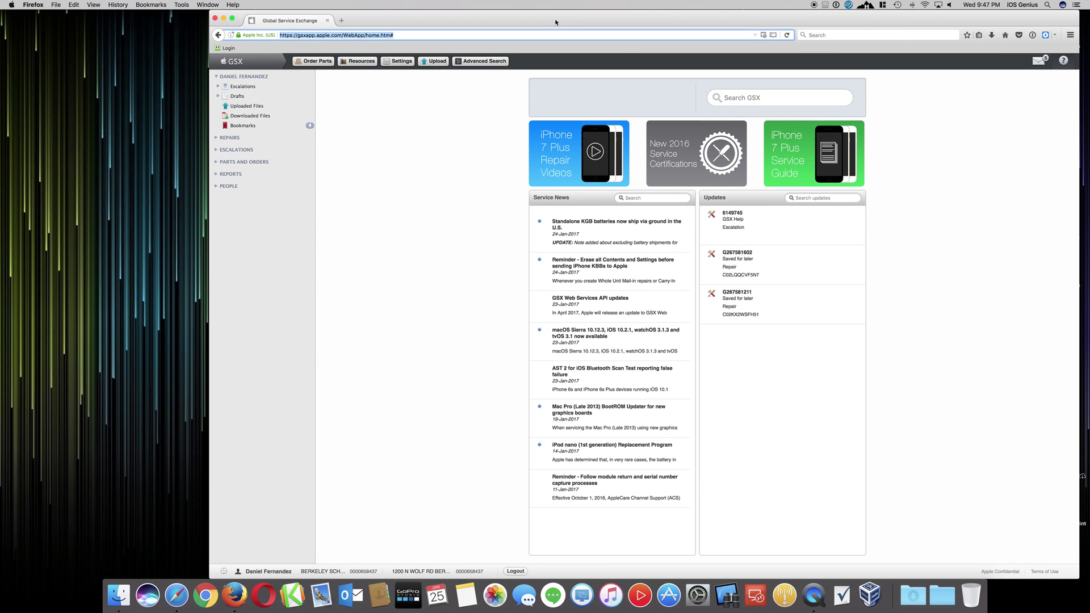
{"action": "left_click", "coordinate": [516, 571]}
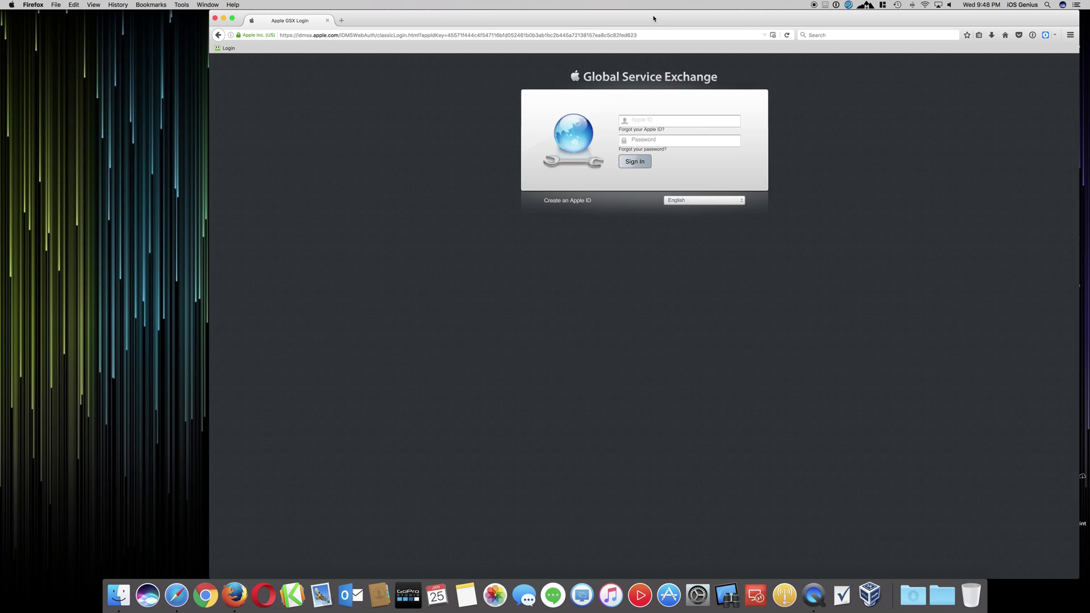
Sign in to GSX with the Apple ID e-mail and password.
{"action": "left_click_drag", "start_coordinate": [653, 18], "coordinate": [646, 41]}
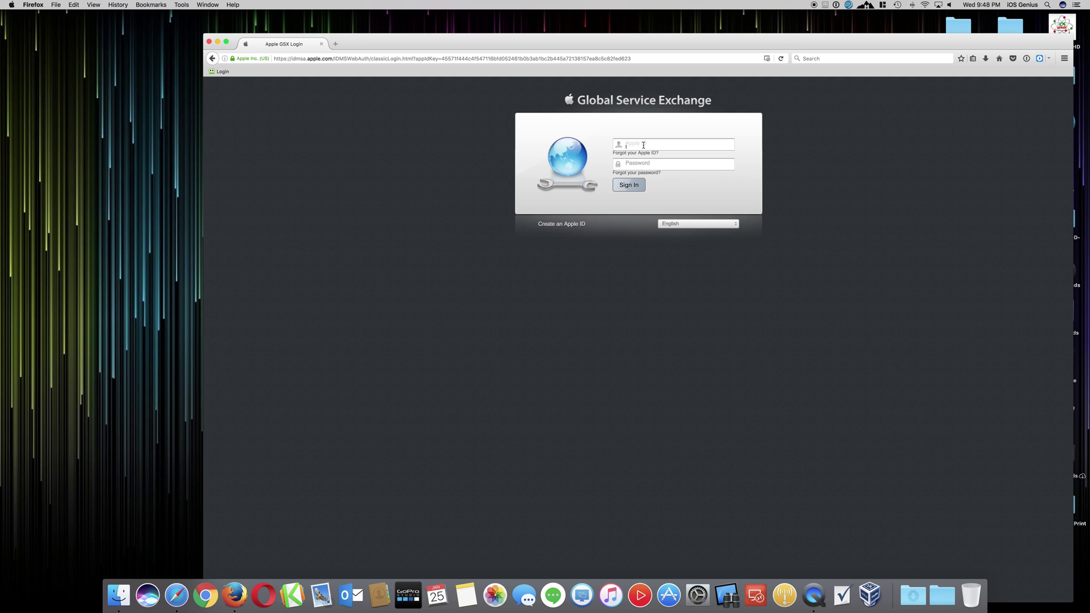
{"action": "key", "text": "Tab"}
{"action": "type", "text": "••"}
{"action": "key", "text": "Return"}
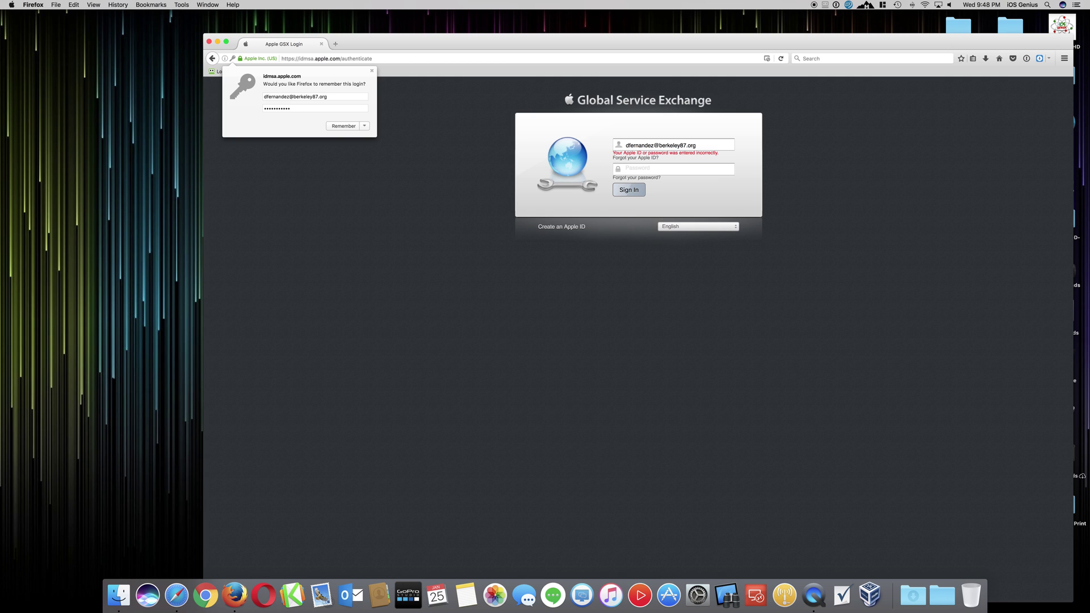
Retype the account password, submit it, and decline Firefox's offer to save the login.
{"action": "left_click", "coordinate": [646, 168]}
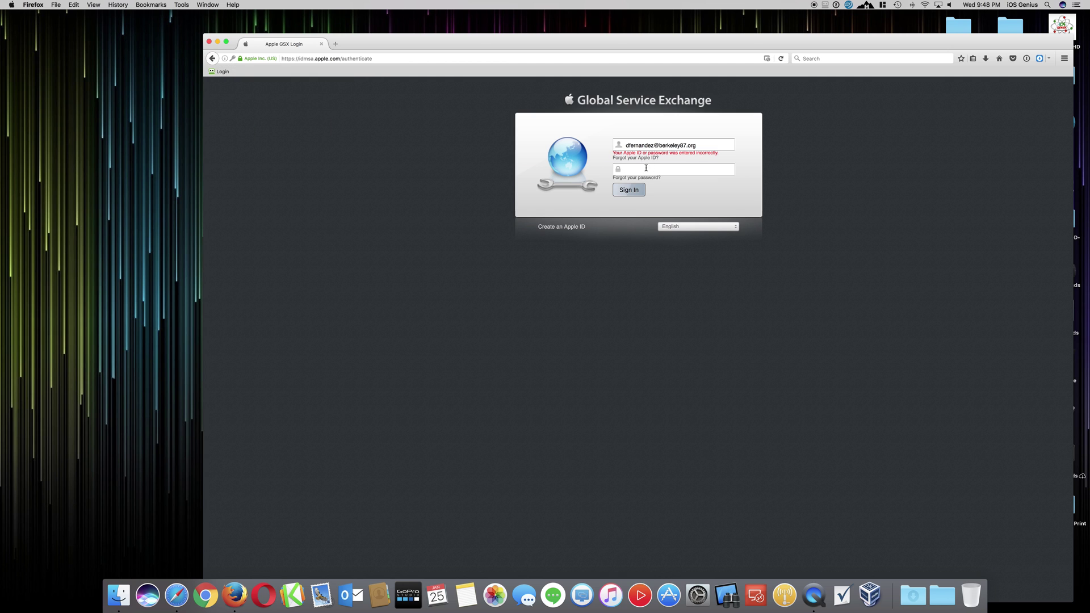
{"action": "type", "text": "•••••••••"}
{"action": "key", "text": "Return"}
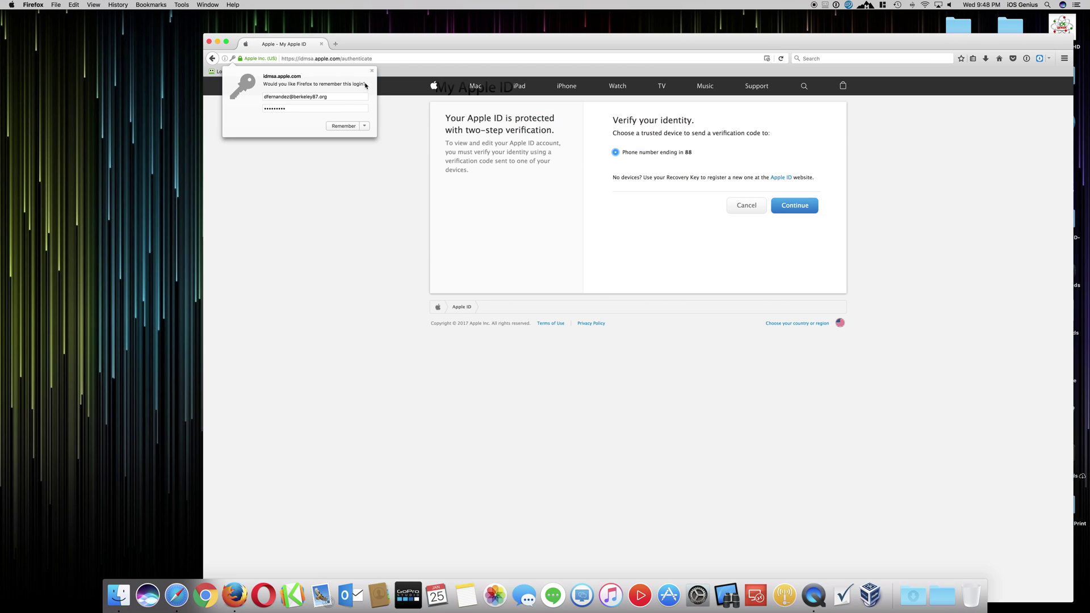
{"action": "left_click", "coordinate": [372, 70]}
Send a code to the trusted phone, enter the four-digit verification code, and confirm.
{"action": "left_click", "coordinate": [792, 206]}
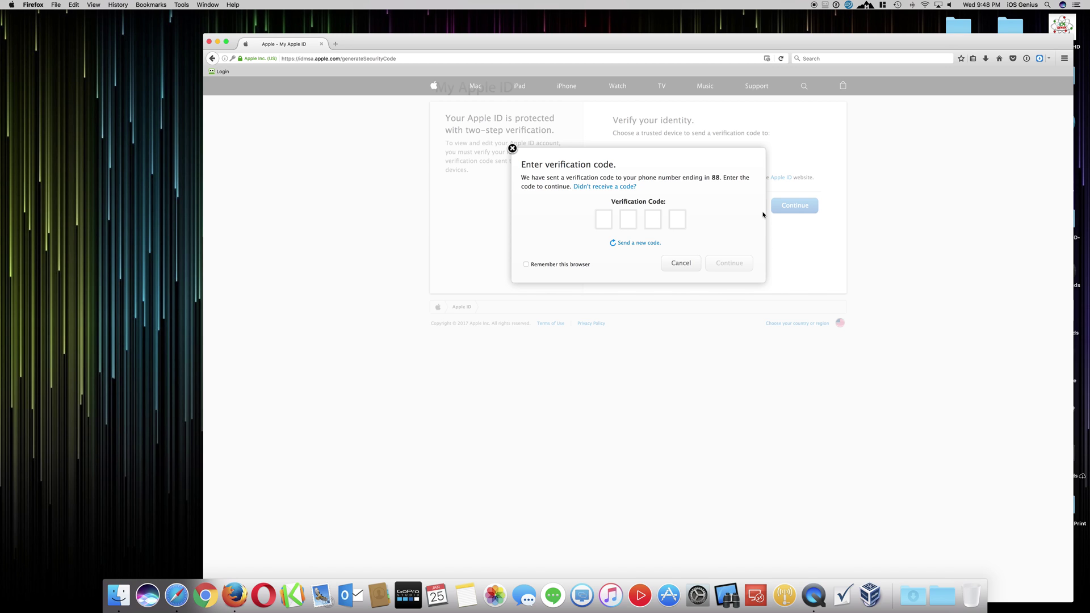
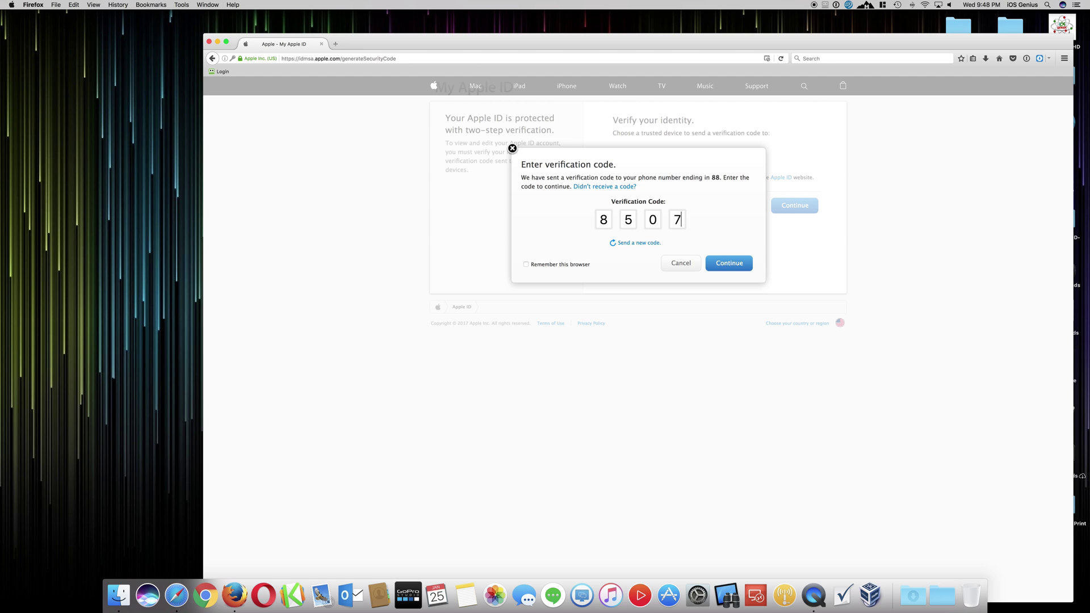
{"action": "left_click", "coordinate": [729, 261]}
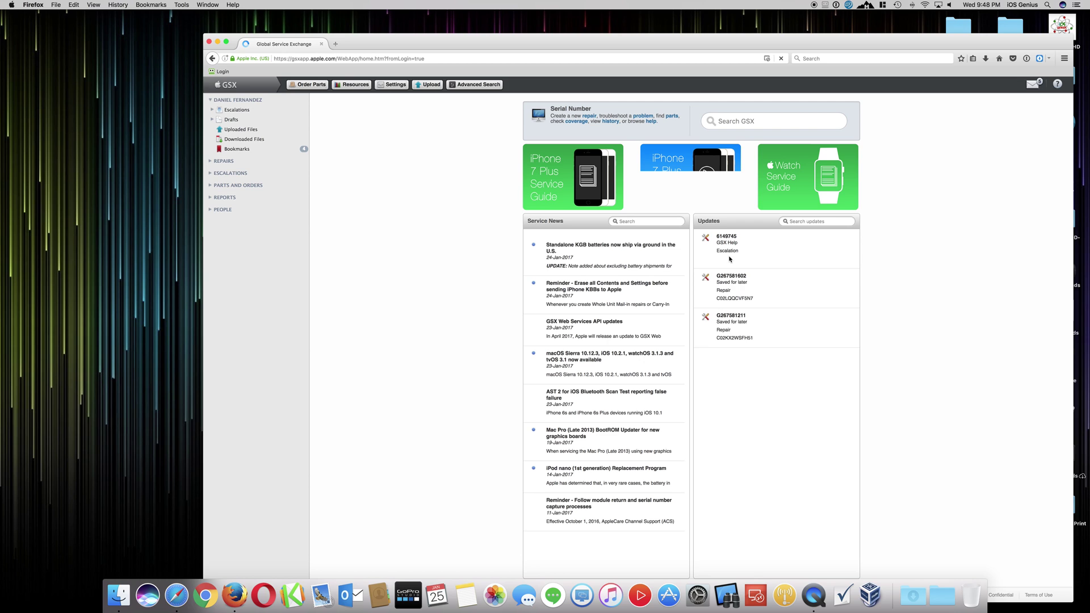
Open Help > Communications > ACS Chat availability article, then choose Contact Apple > Chat with Apple.
{"action": "left_click", "coordinate": [1057, 85]}
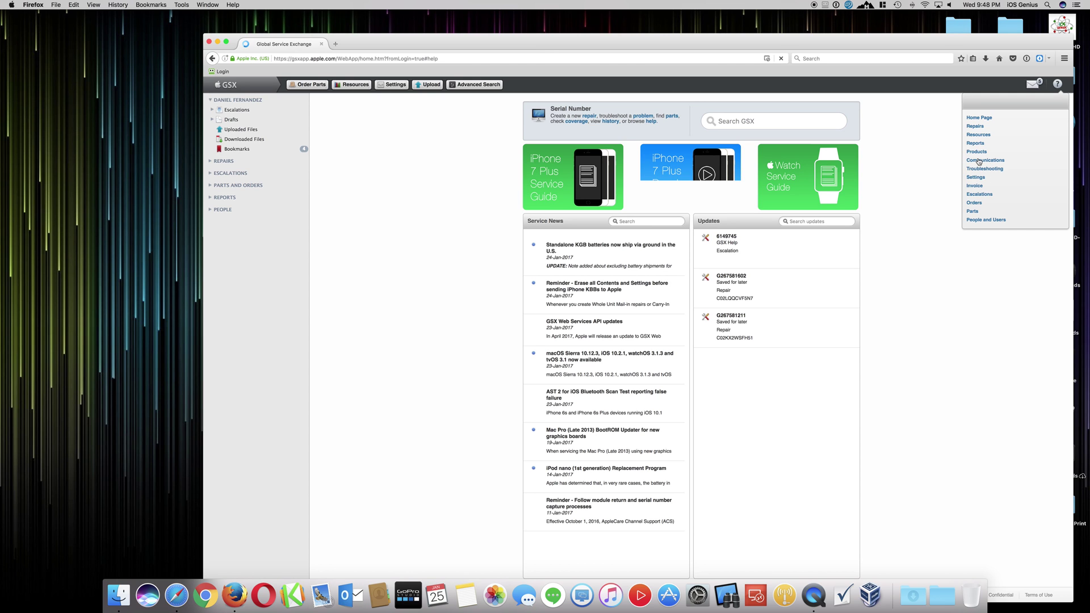
{"action": "left_click", "coordinate": [979, 161]}
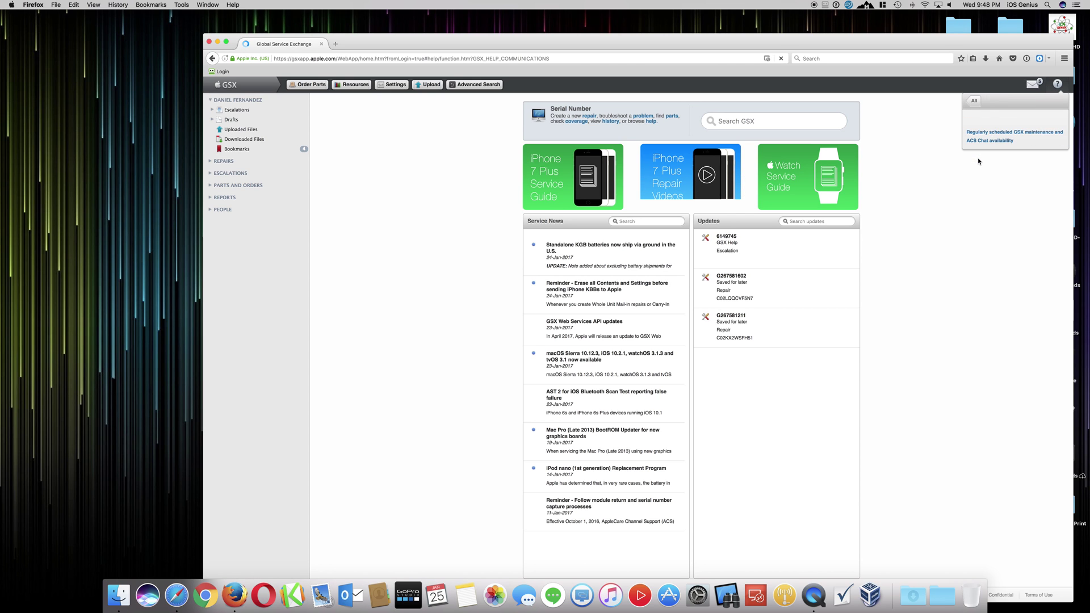
{"action": "left_click", "coordinate": [986, 142]}
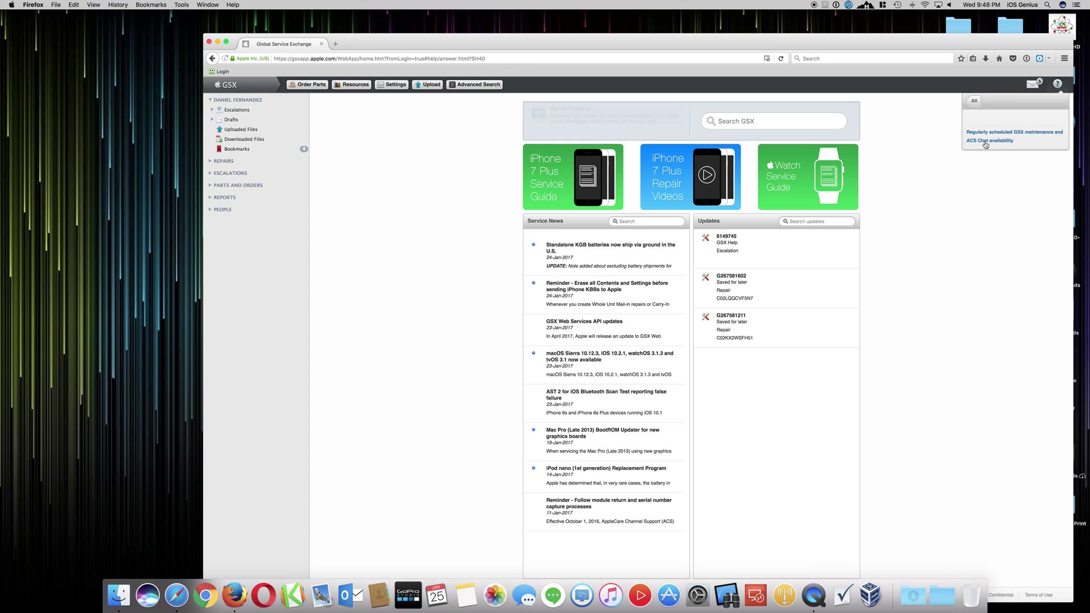
{"action": "scroll", "coordinate": [1006, 456], "scroll_direction": "down", "scroll_amount": 10}
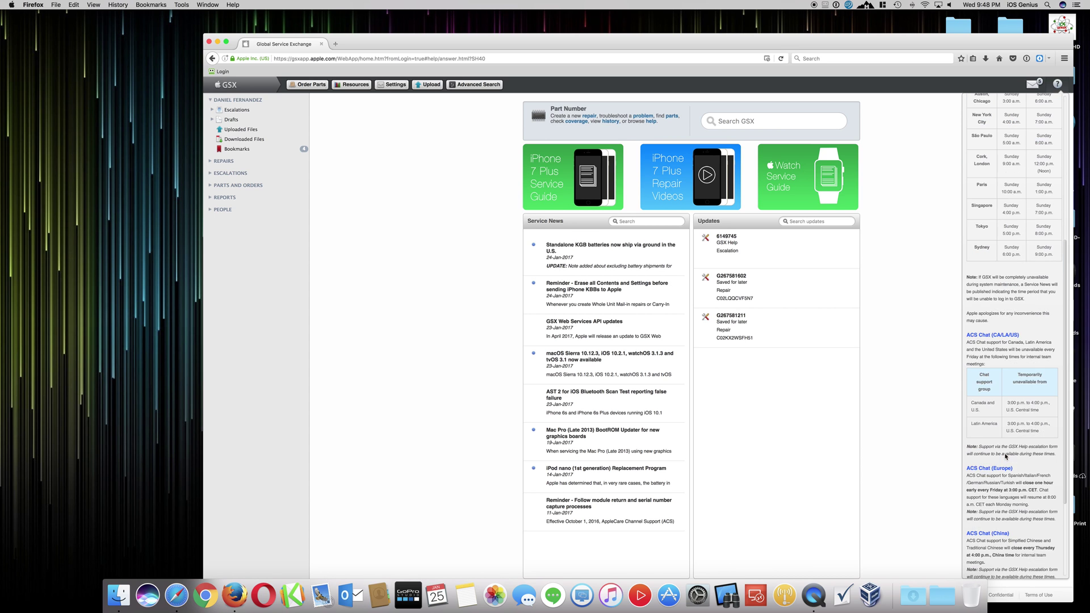
{"action": "scroll", "coordinate": [1006, 456], "scroll_direction": "down", "scroll_amount": 5}
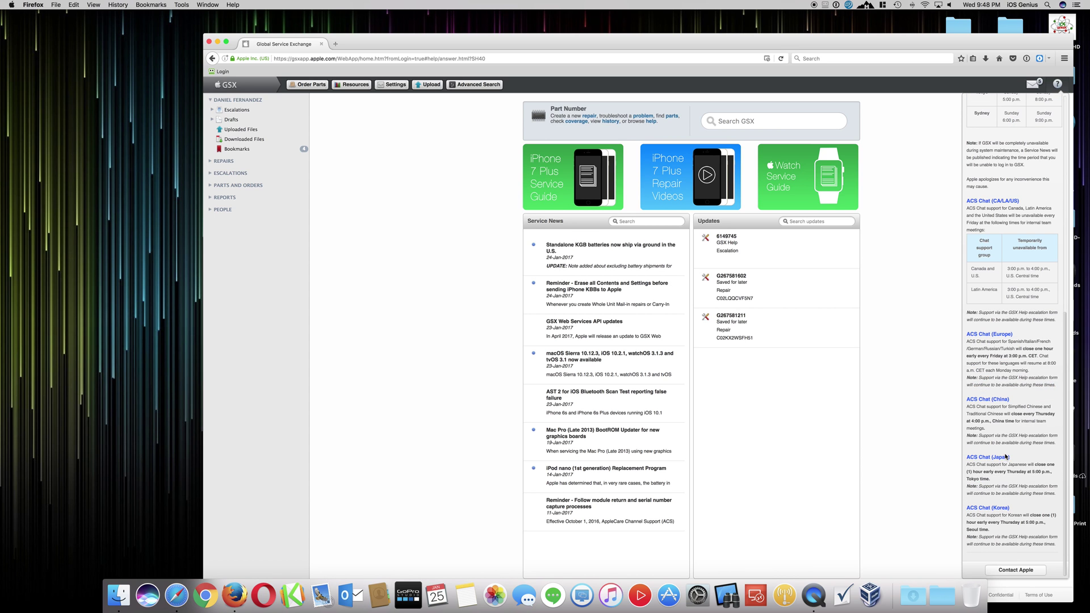
{"action": "left_click", "coordinate": [1015, 570]}
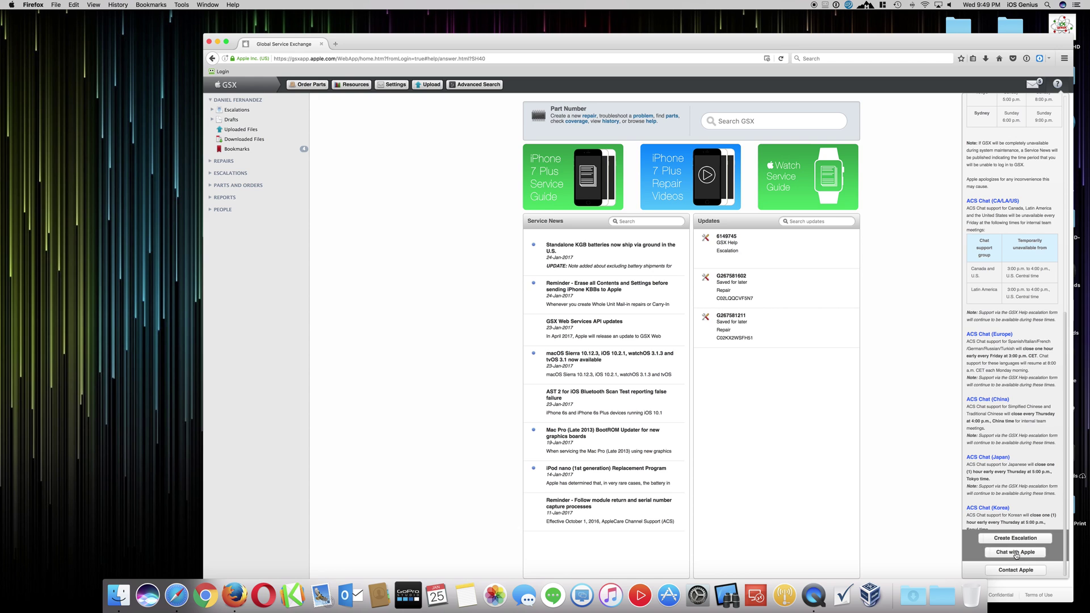
{"action": "left_click", "coordinate": [1015, 553]}
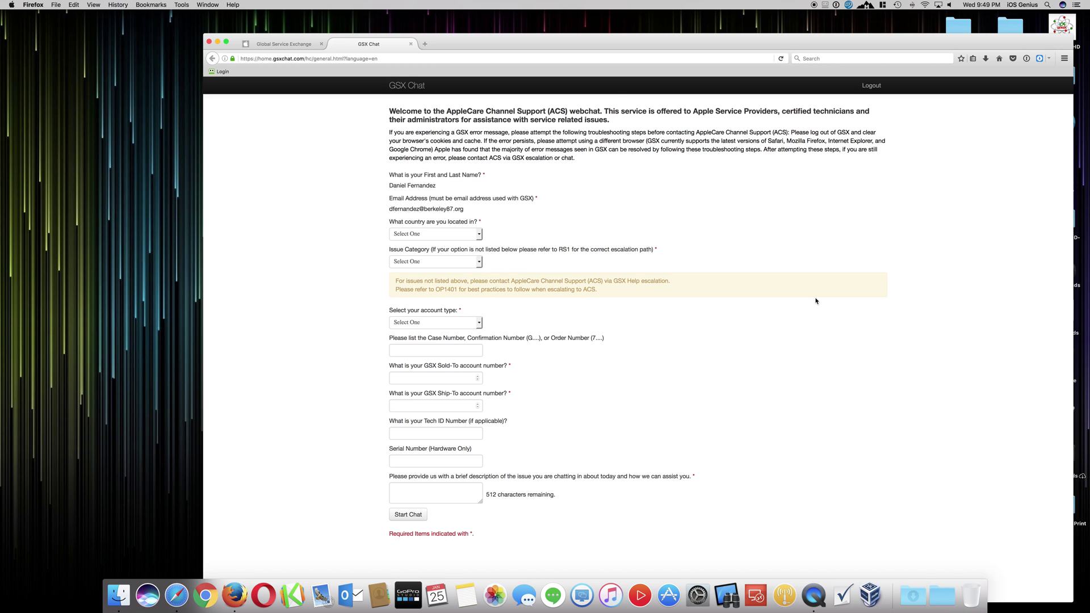
{"action": "left_click", "coordinate": [479, 234]}
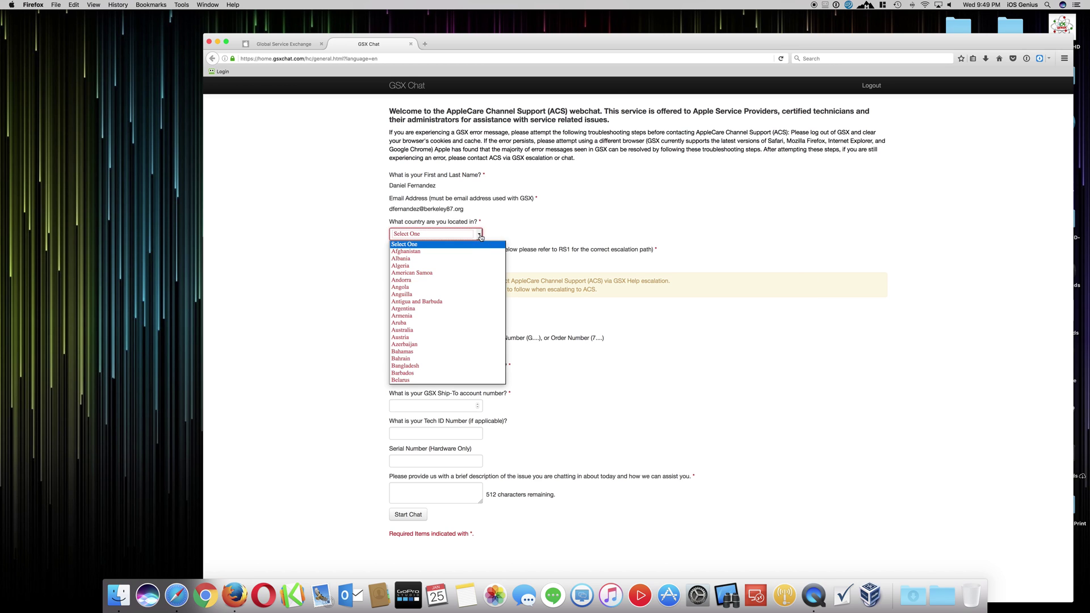
{"action": "left_click", "coordinate": [503, 228]}
{"action": "left_click", "coordinate": [446, 262]}
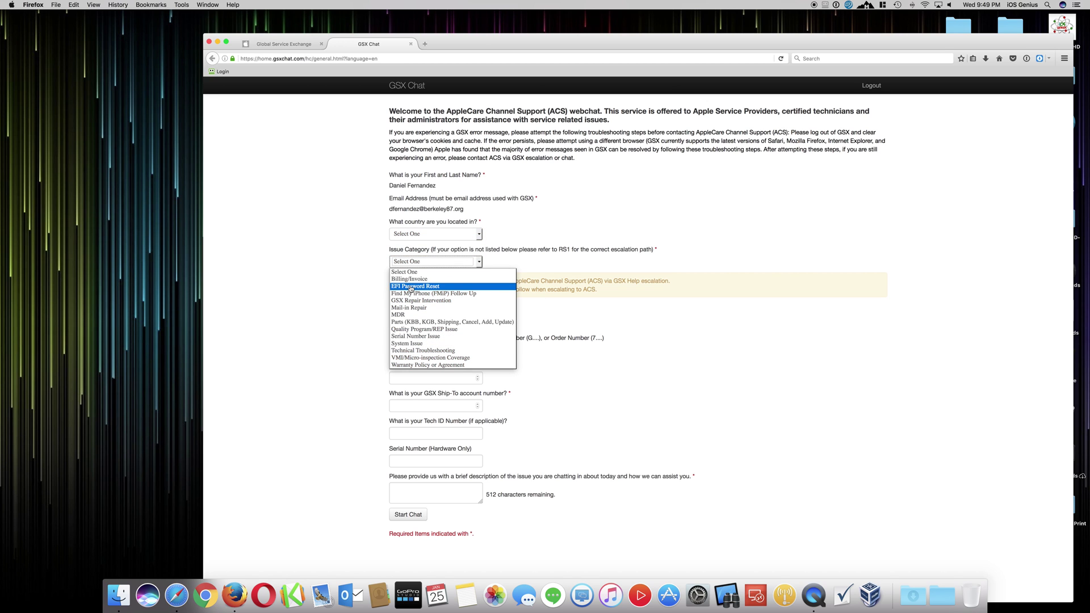
{"action": "left_click", "coordinate": [353, 385]}
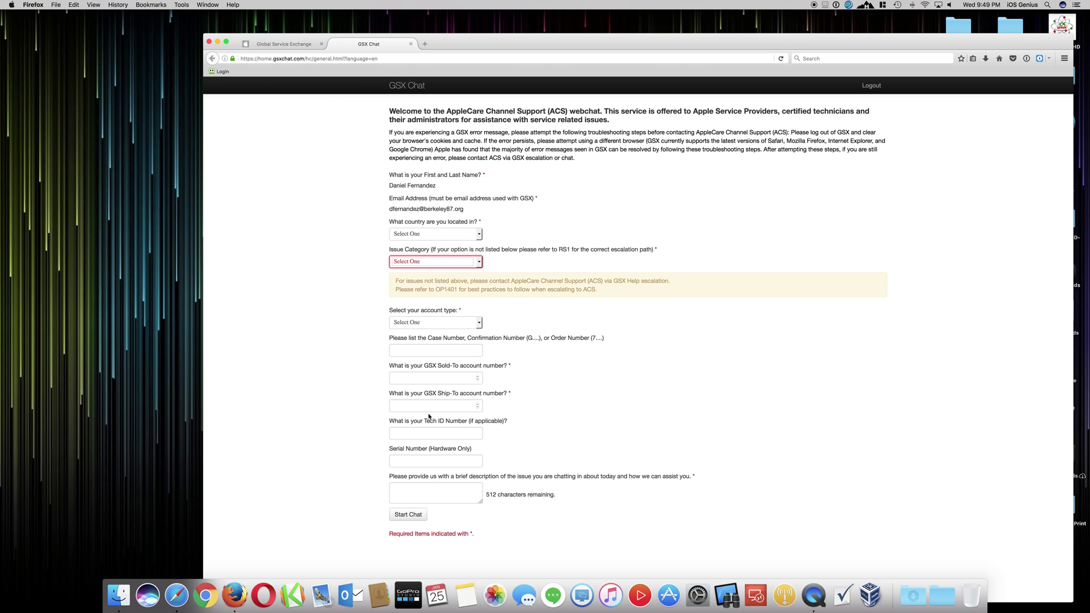
{"action": "left_click", "coordinate": [423, 379]}
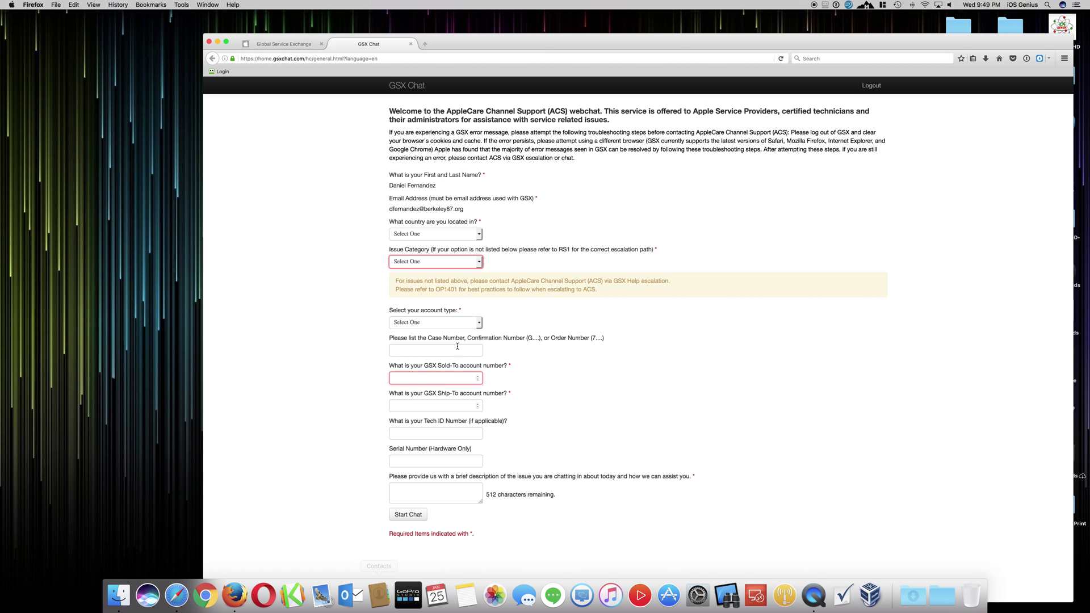
{"action": "left_click", "coordinate": [441, 407]}
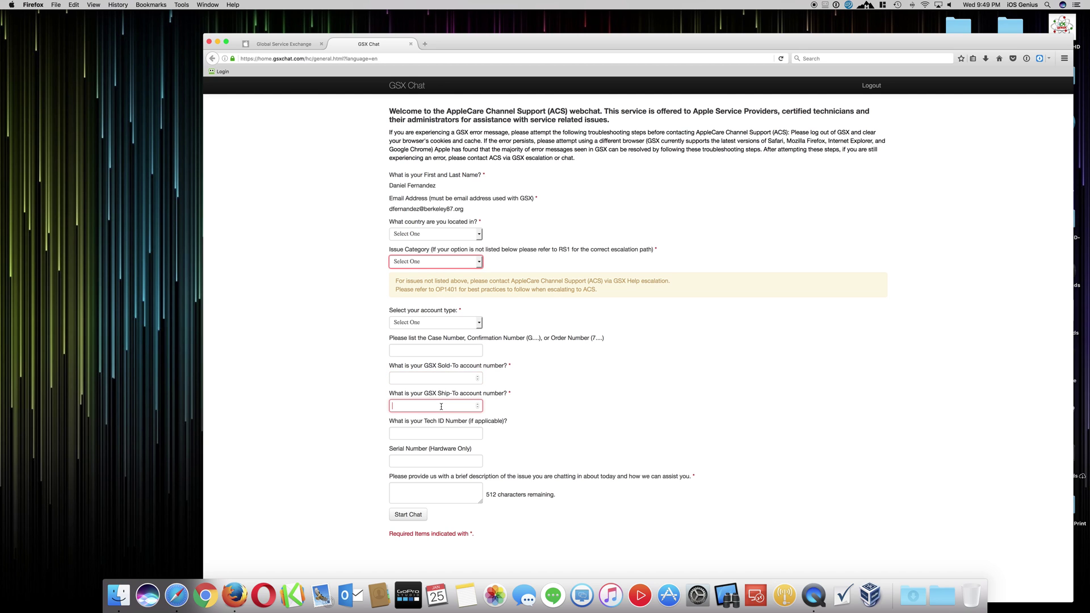
Step through the Tech ID, Serial Number and issue description fields, leaving them empty.
{"action": "left_click", "coordinate": [440, 434]}
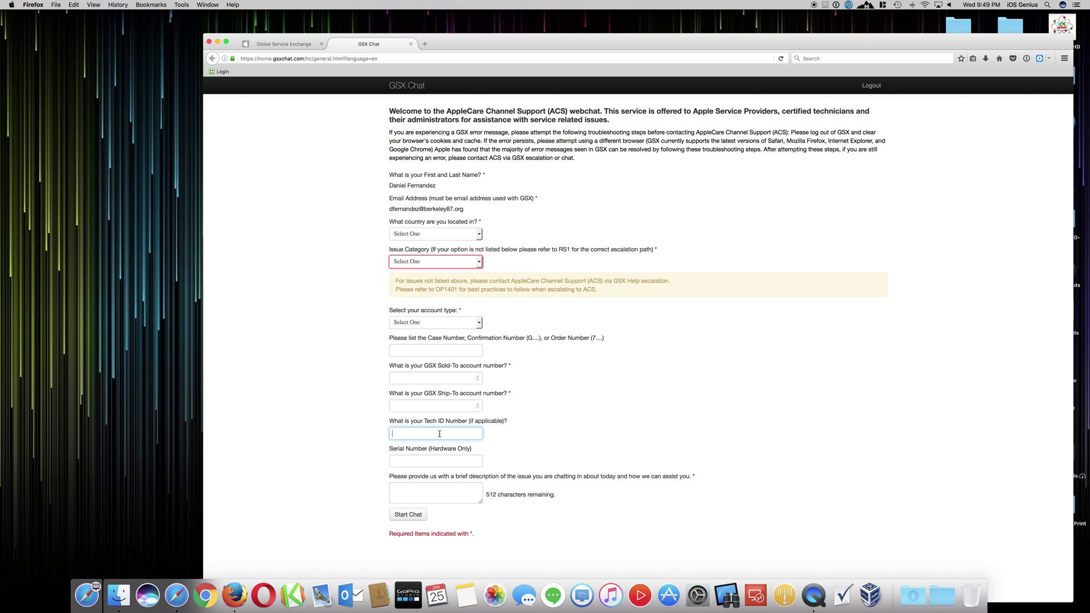
{"action": "left_click", "coordinate": [437, 464]}
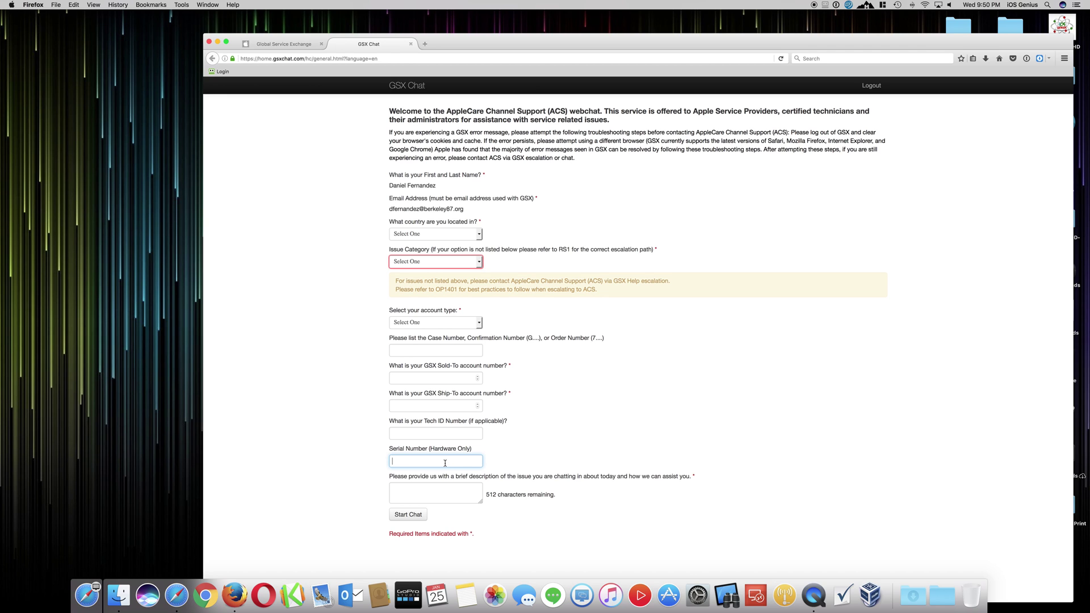
{"action": "left_click", "coordinate": [440, 493]}
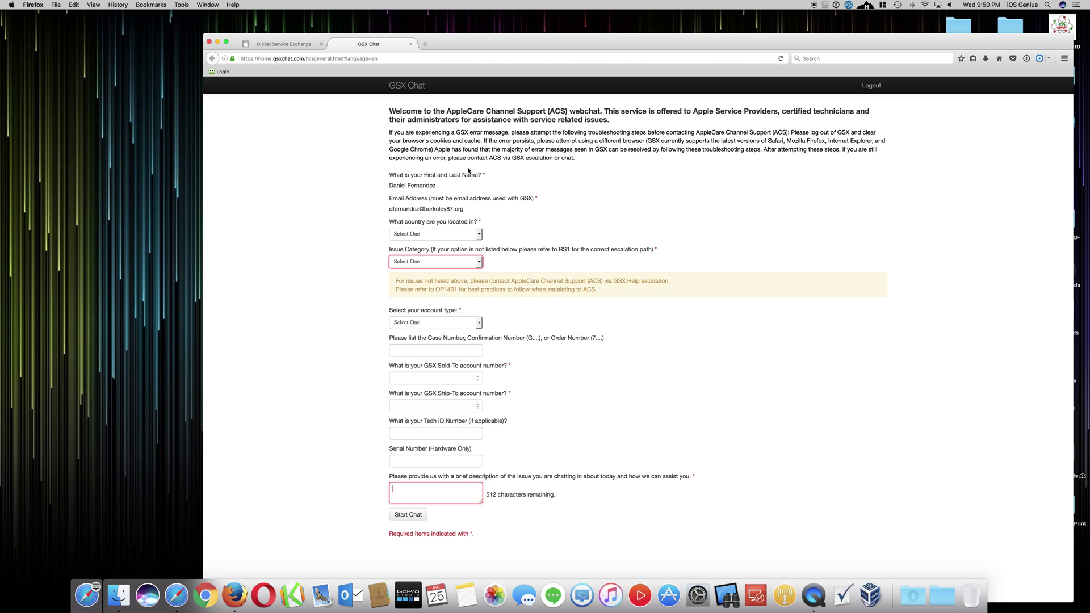
Back on the Global Service Exchange page, search the Resources library for 'AST'.
{"action": "left_click", "coordinate": [296, 46]}
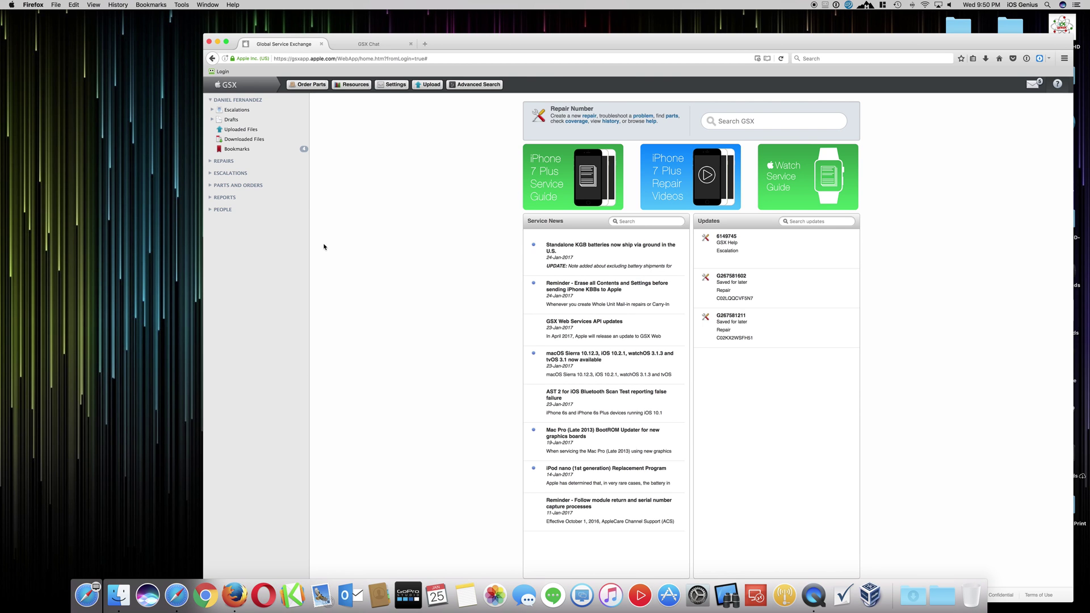
{"action": "left_click", "coordinate": [353, 85]}
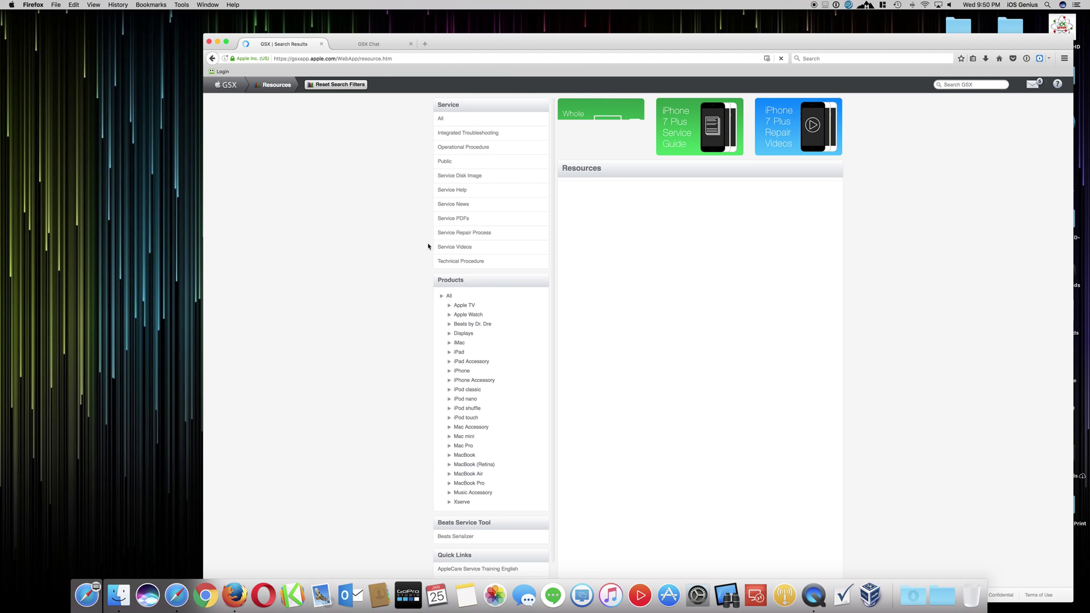
{"action": "left_click", "coordinate": [969, 86]}
{"action": "type", "text": "AST"}
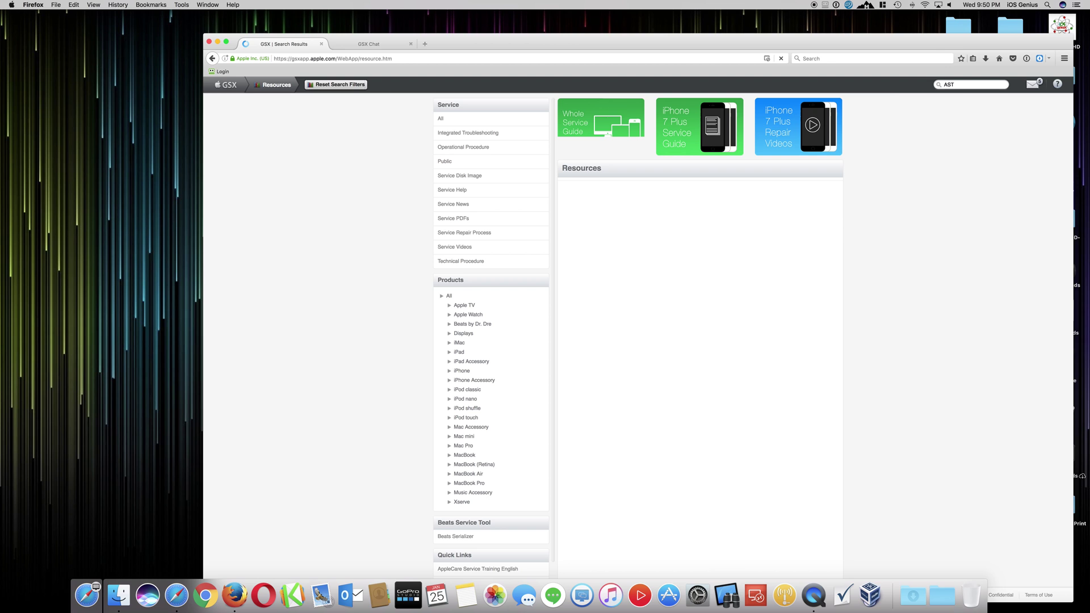
{"action": "key", "text": "Return"}
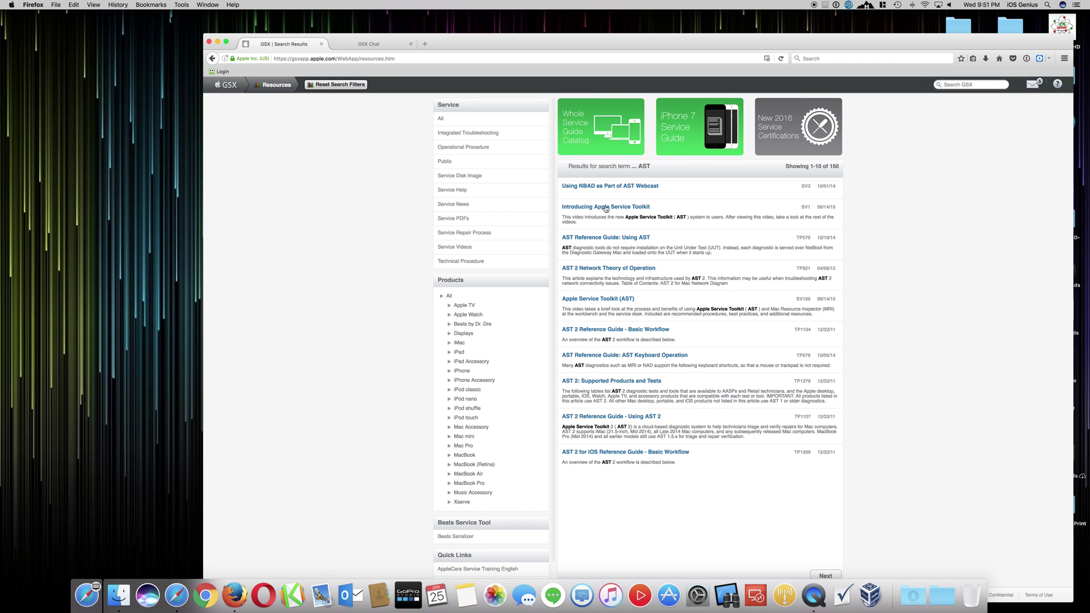
Open the Introducing Apple Service Toolkit article and highlight its 14 Jun 2015 last-modified date.
{"action": "left_click", "coordinate": [637, 208]}
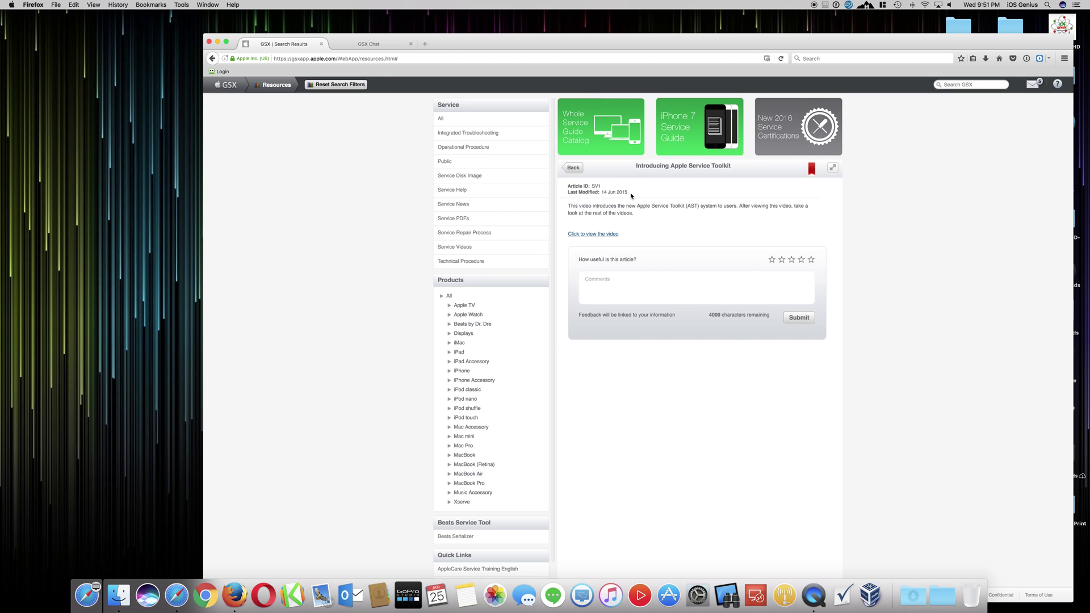
{"action": "left_click_drag", "start_coordinate": [635, 193], "coordinate": [601, 195]}
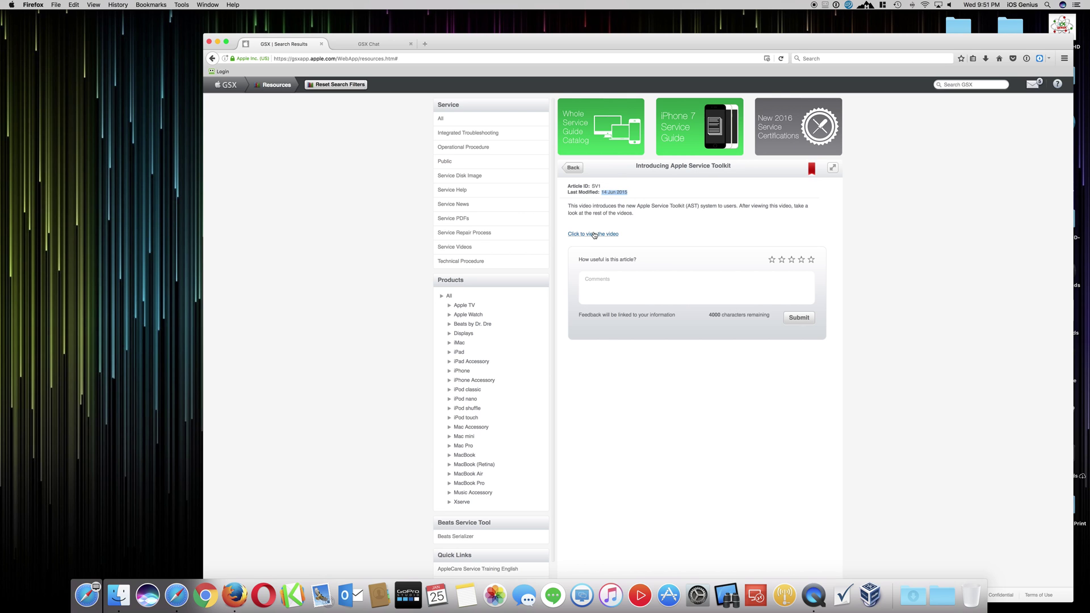